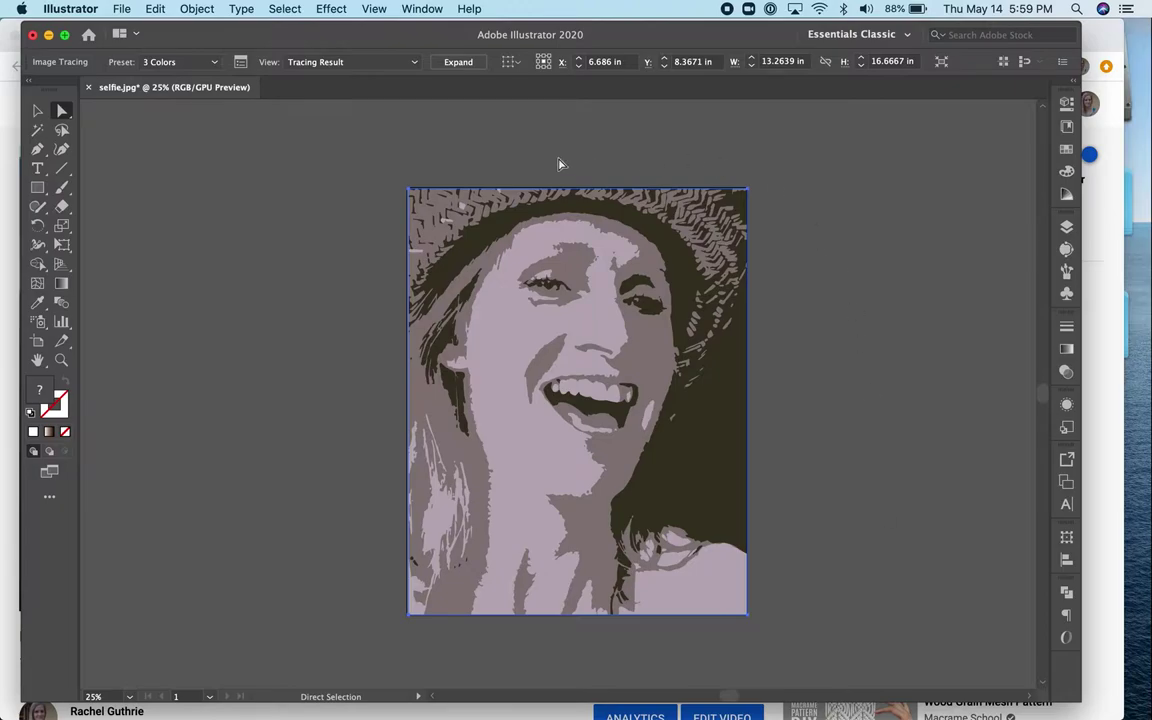
Select the traced selfie and expand it into editable vector paths.
left_click(37, 113)
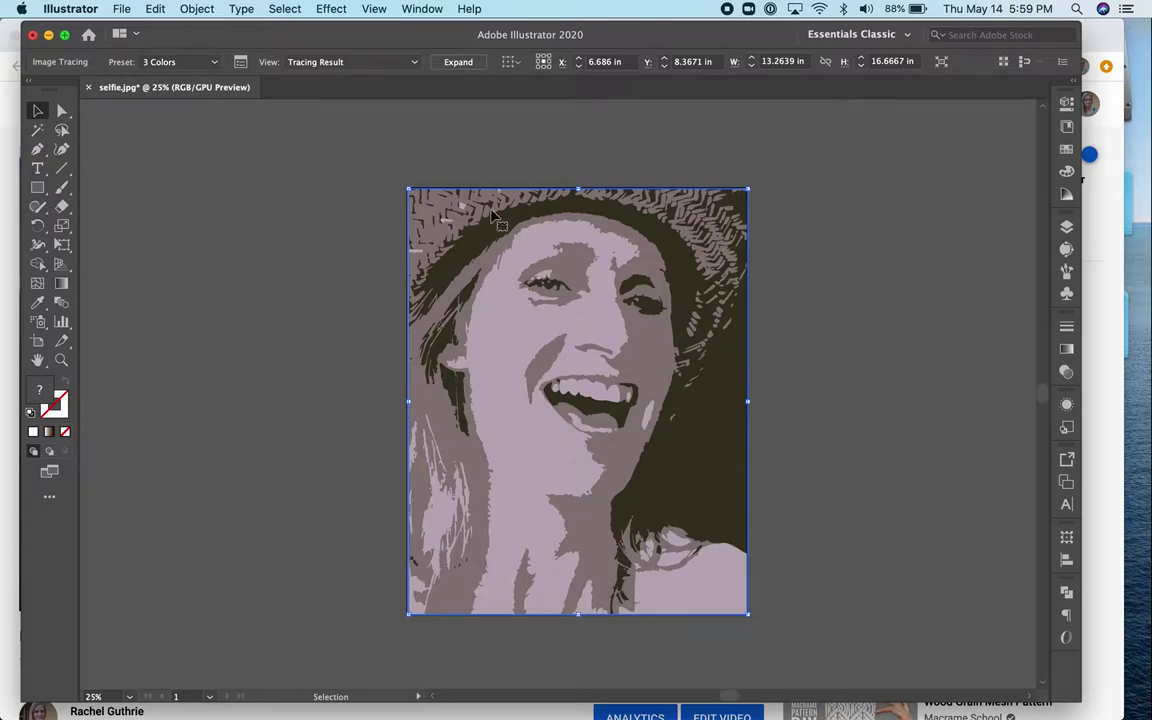
left_click(458, 62)
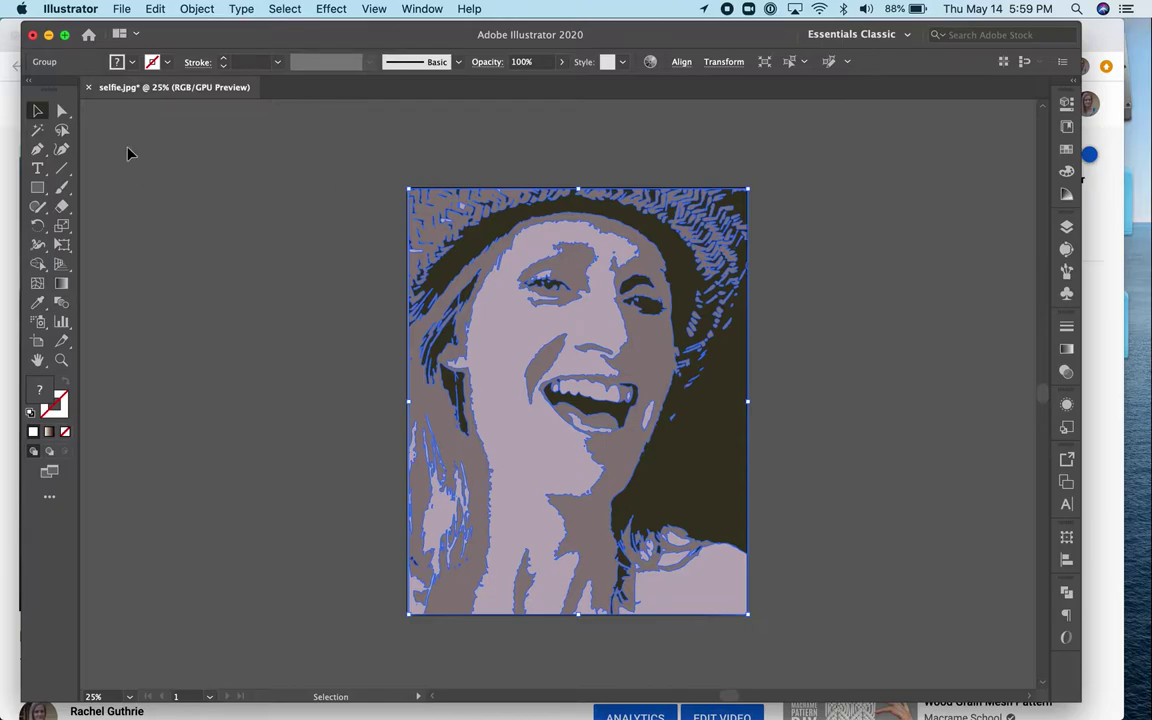
Direct-select the face, then the dark hat shape, and finally the bottom-right shoulder path.
left_click(61, 111)
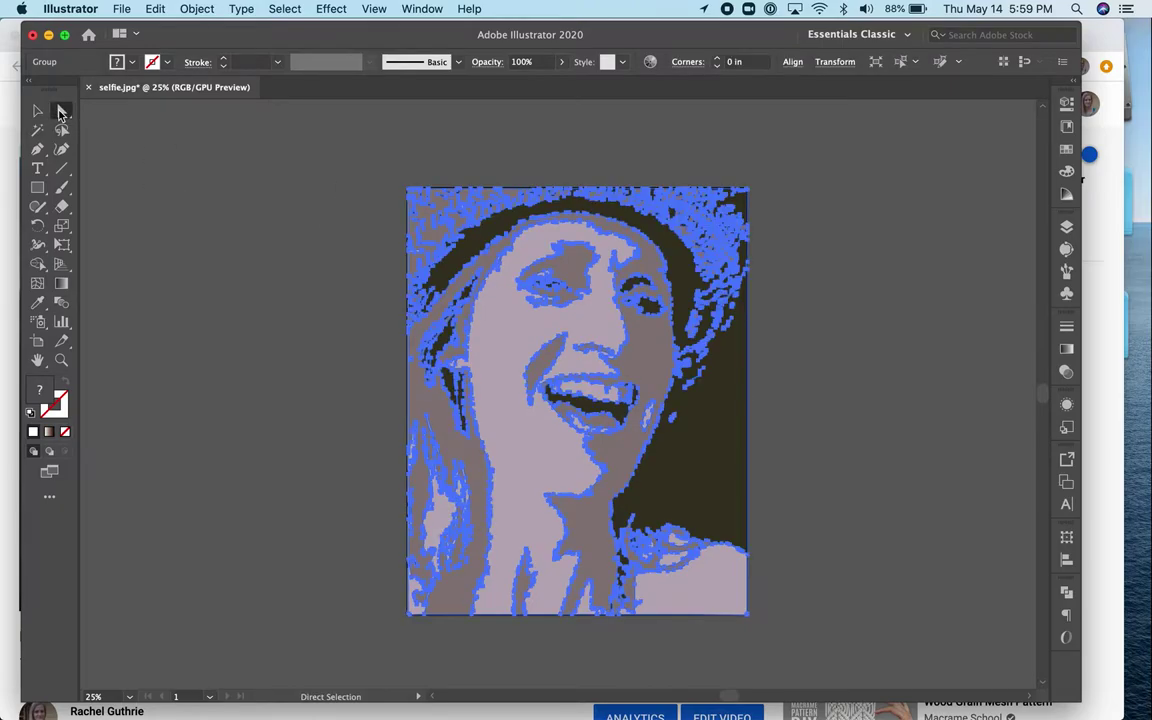
left_click(193, 235)
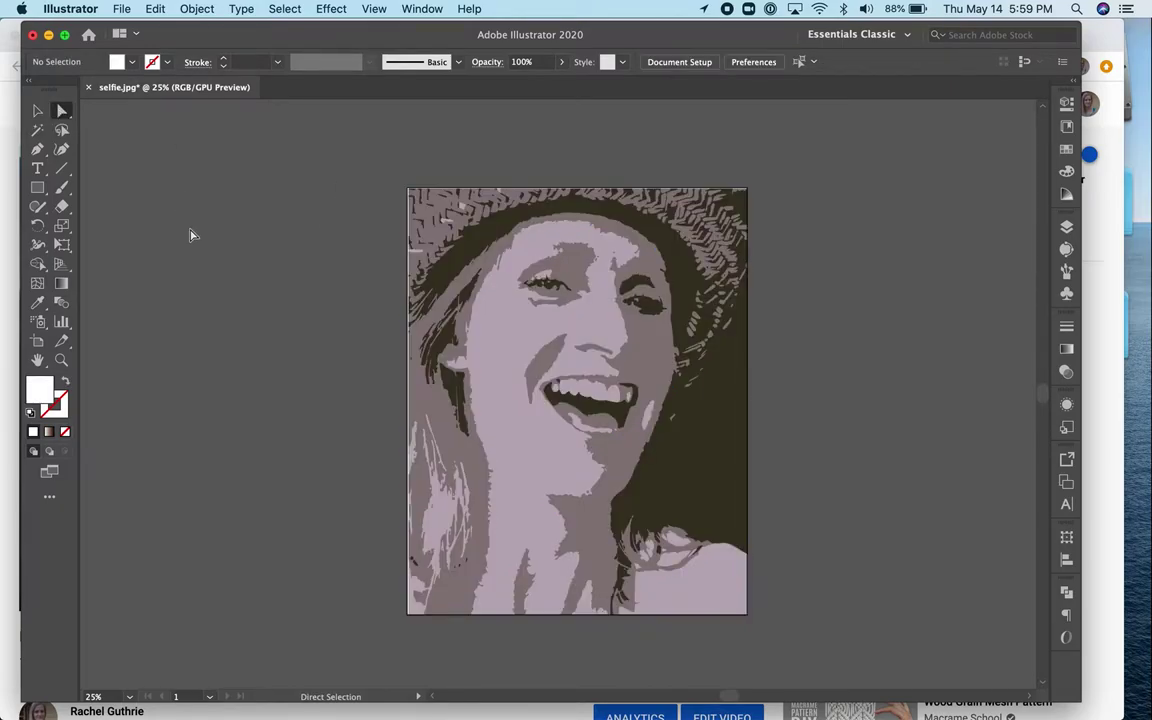
left_click(503, 355)
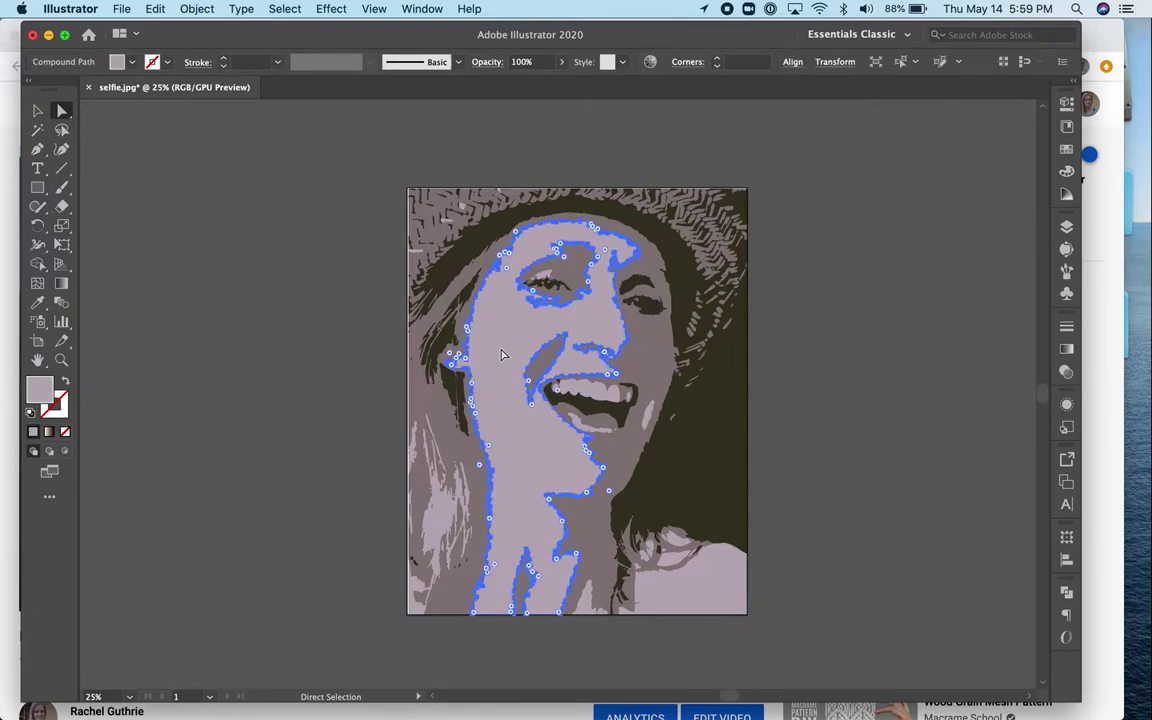
left_click(686, 428)
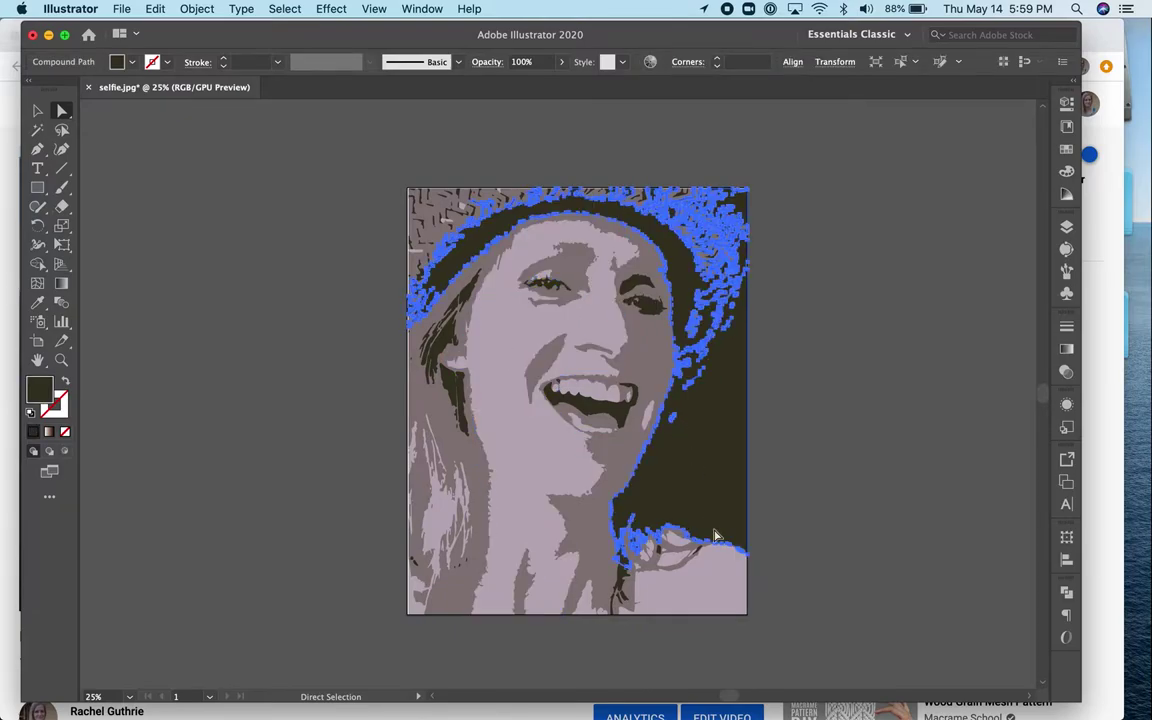
left_click(716, 586)
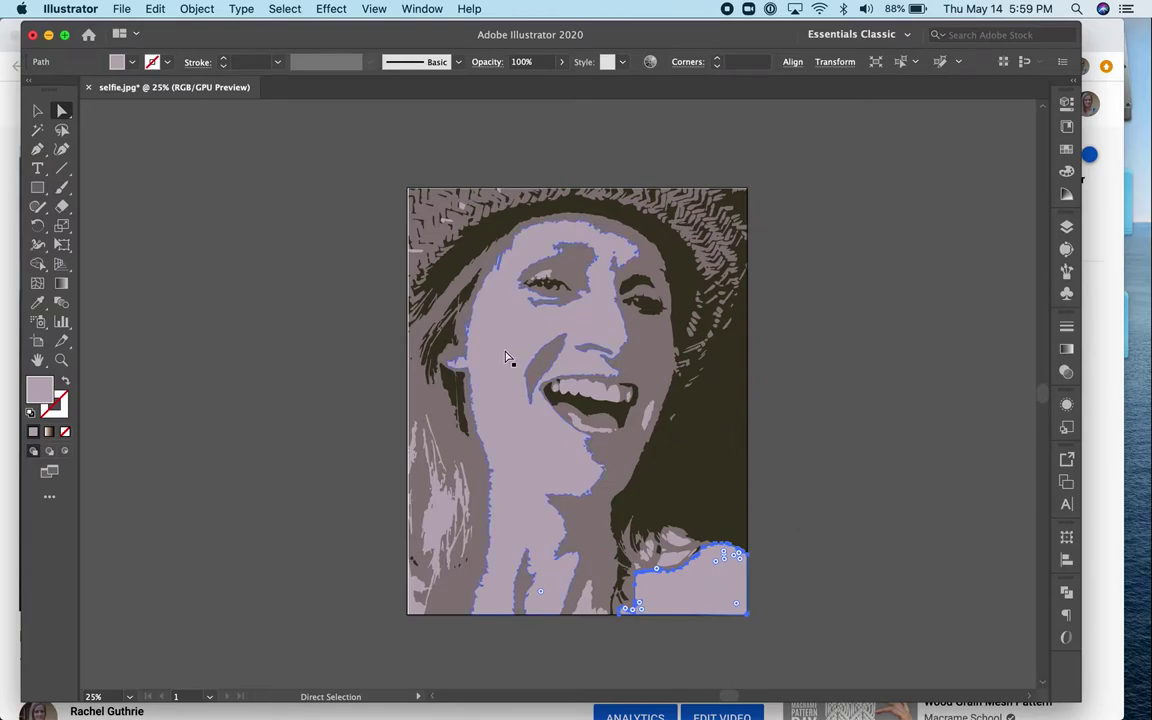
Open the Art History > Pop Art swatch library from the Swatches panel menu.
left_click(1066, 171)
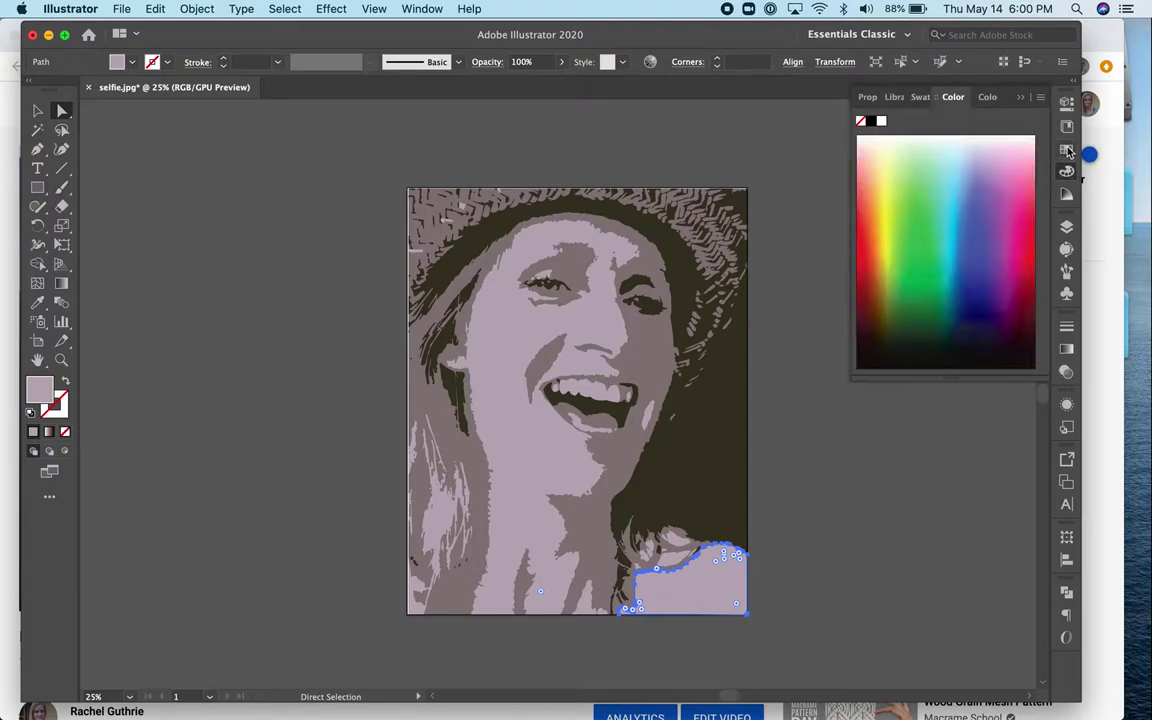
left_click(1067, 150)
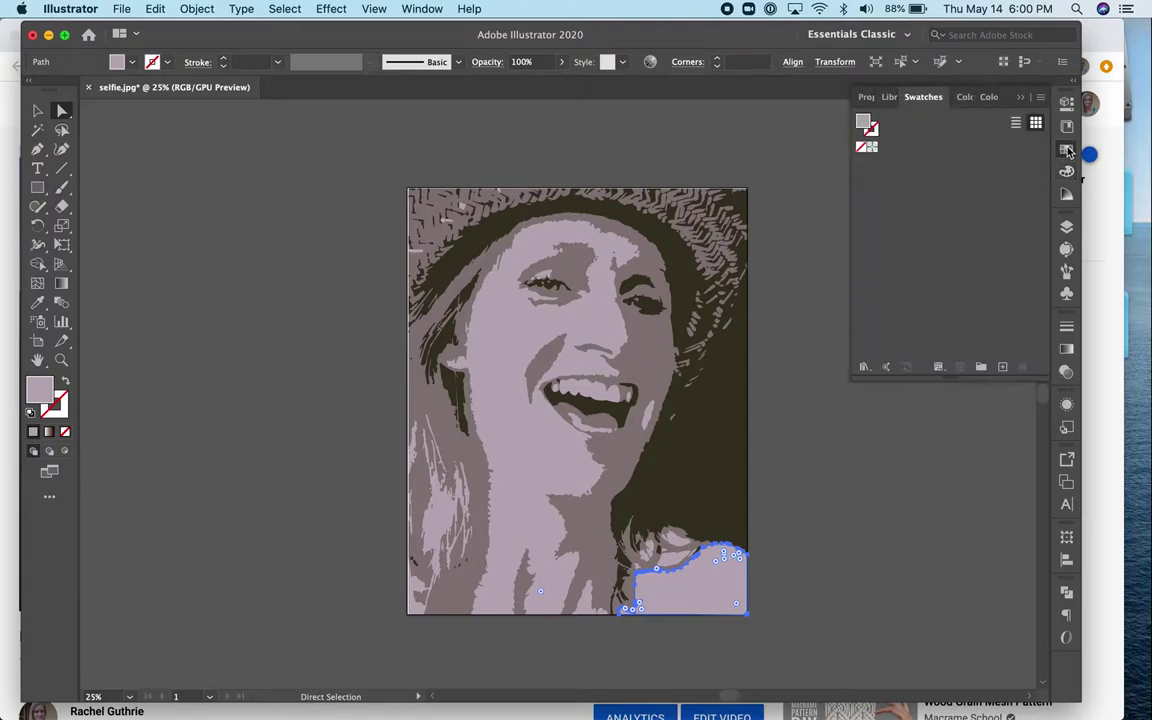
left_click(1041, 98)
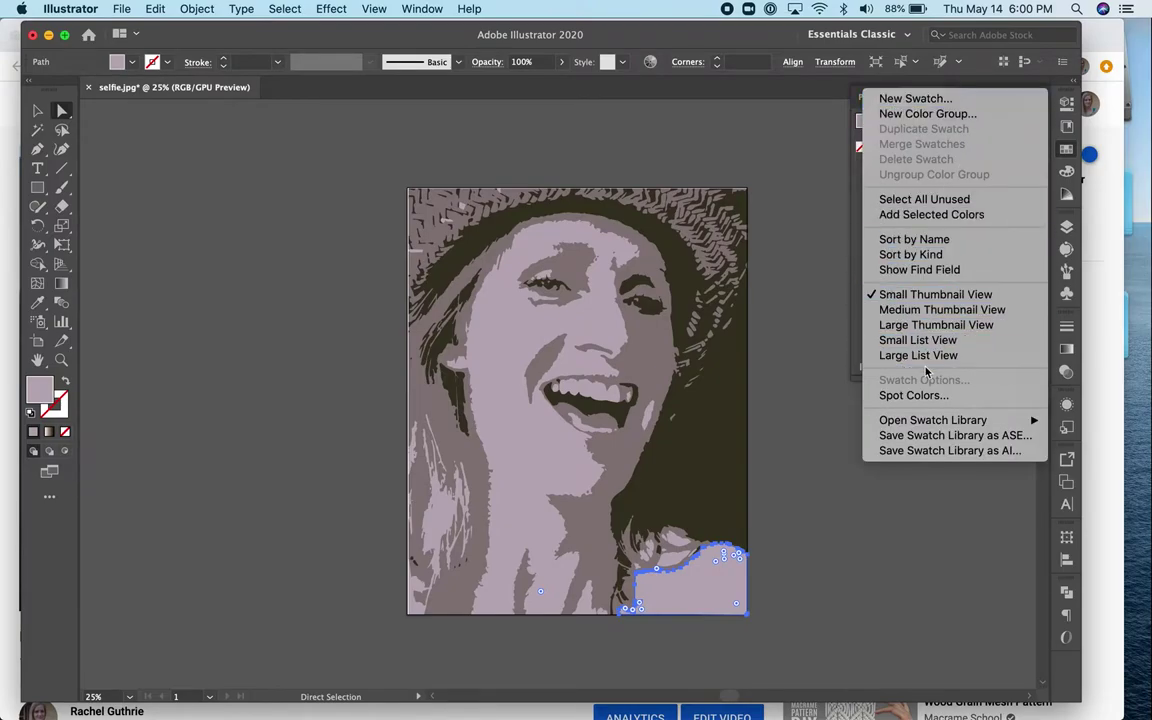
mouse_move(921, 426)
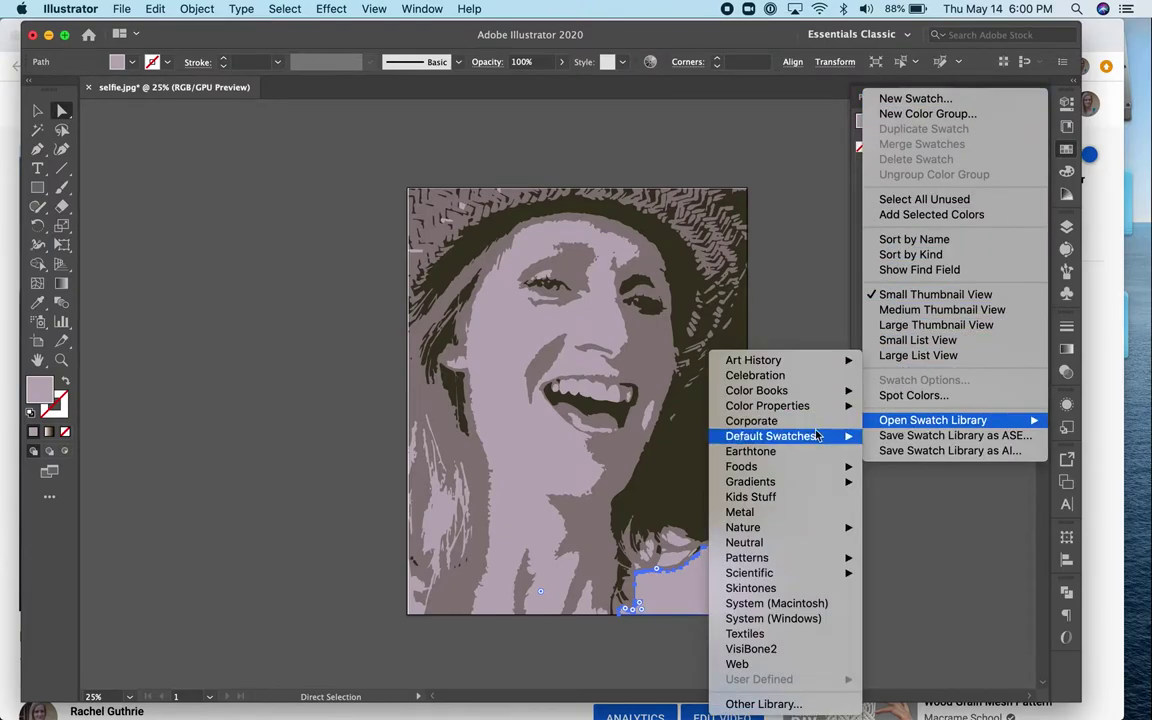
mouse_move(730, 361)
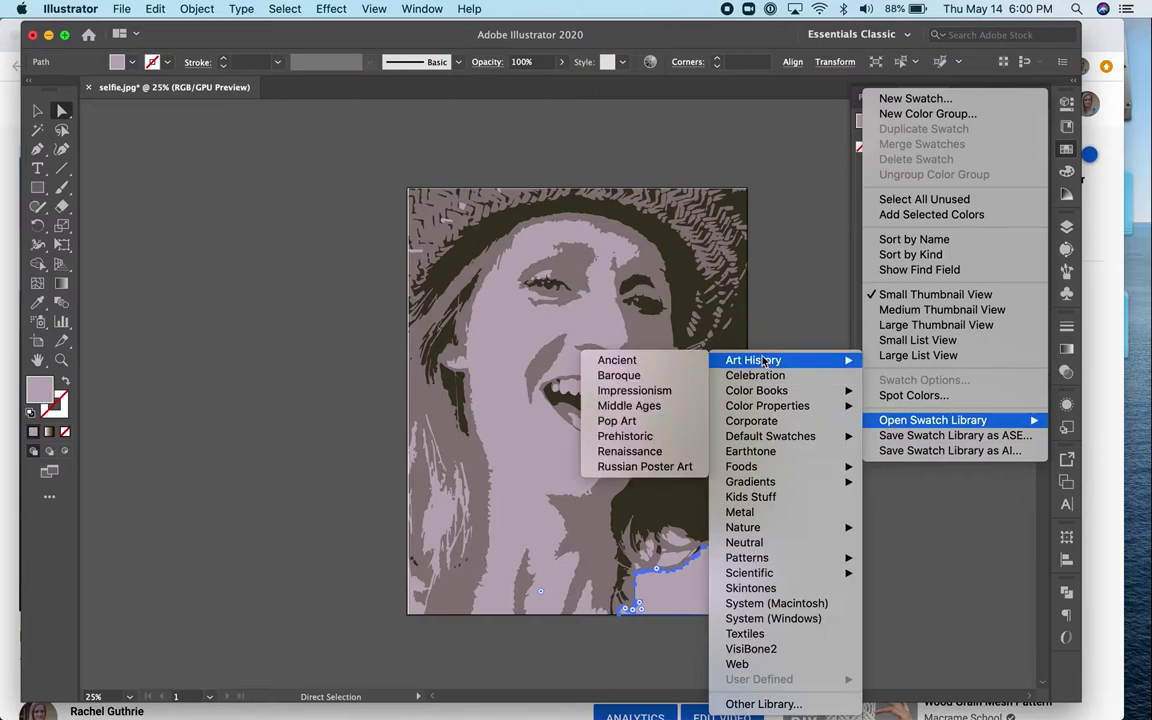
left_click(615, 421)
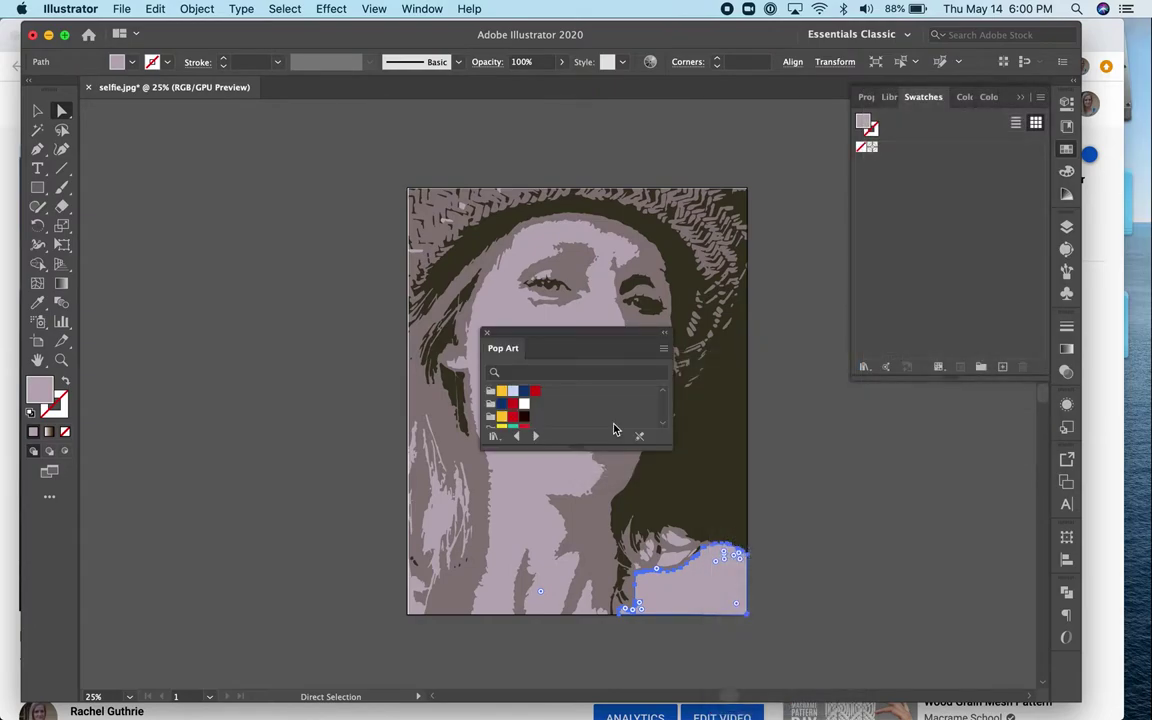
Enlarge the Pop Art panel and fill the shoulder shape with yellow.
left_click_drag(662, 448, 656, 605)
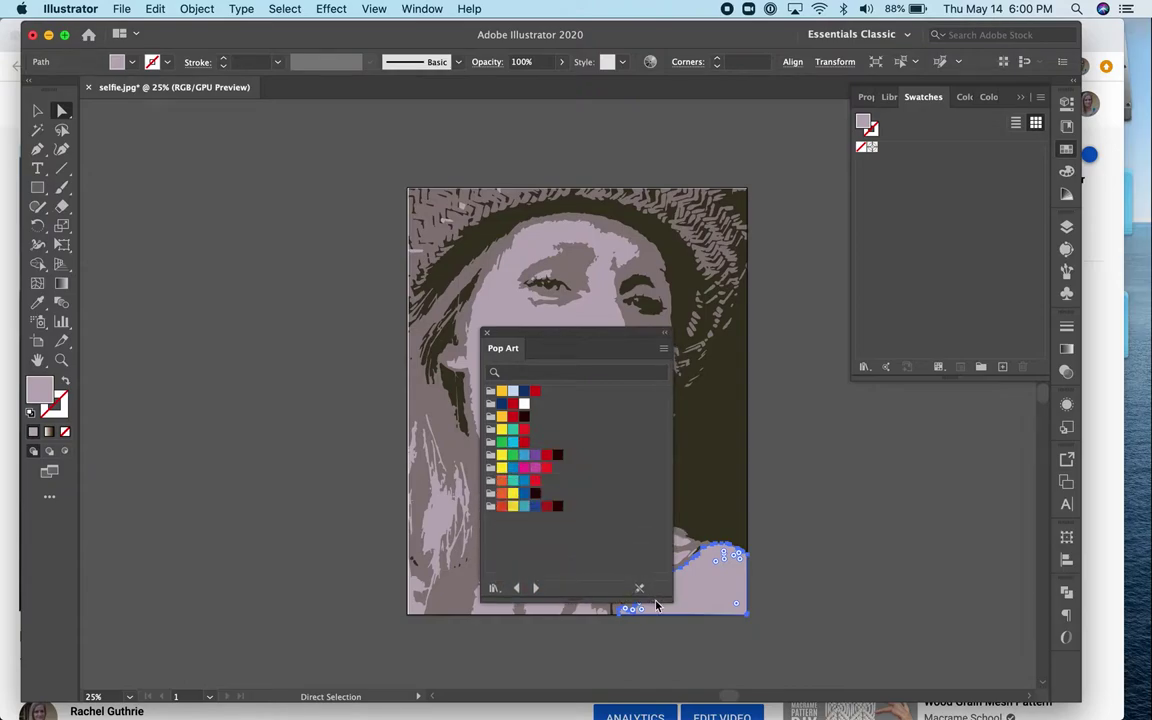
left_click(663, 349)
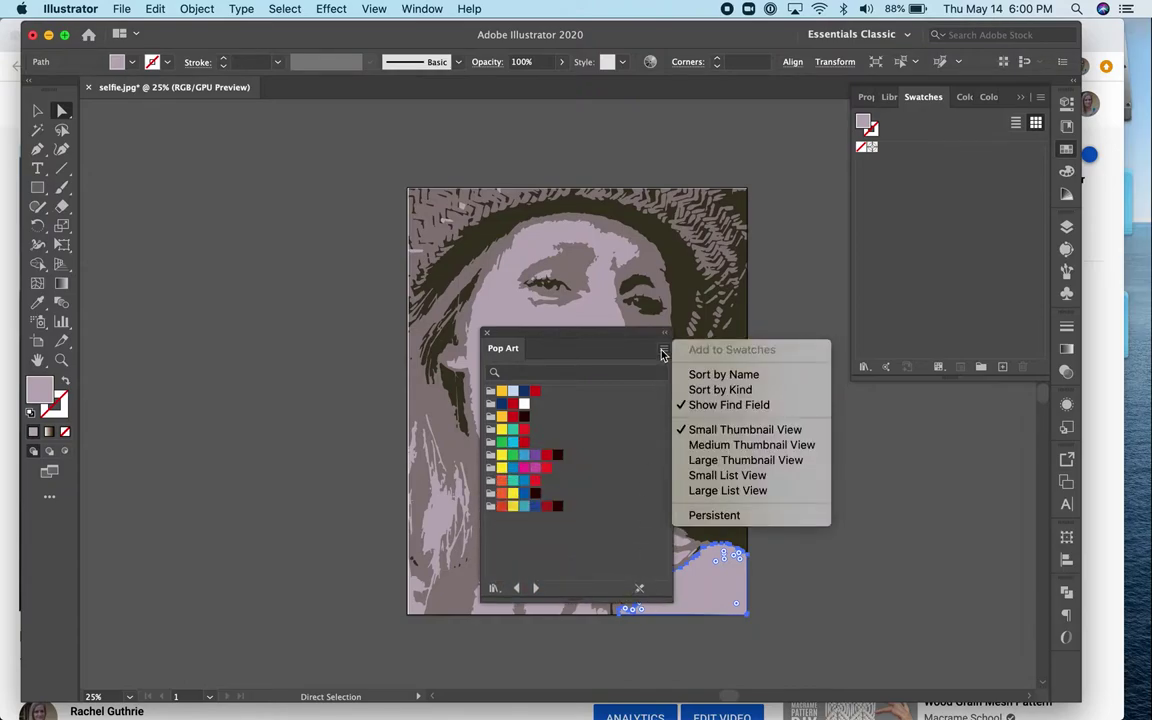
left_click(615, 406)
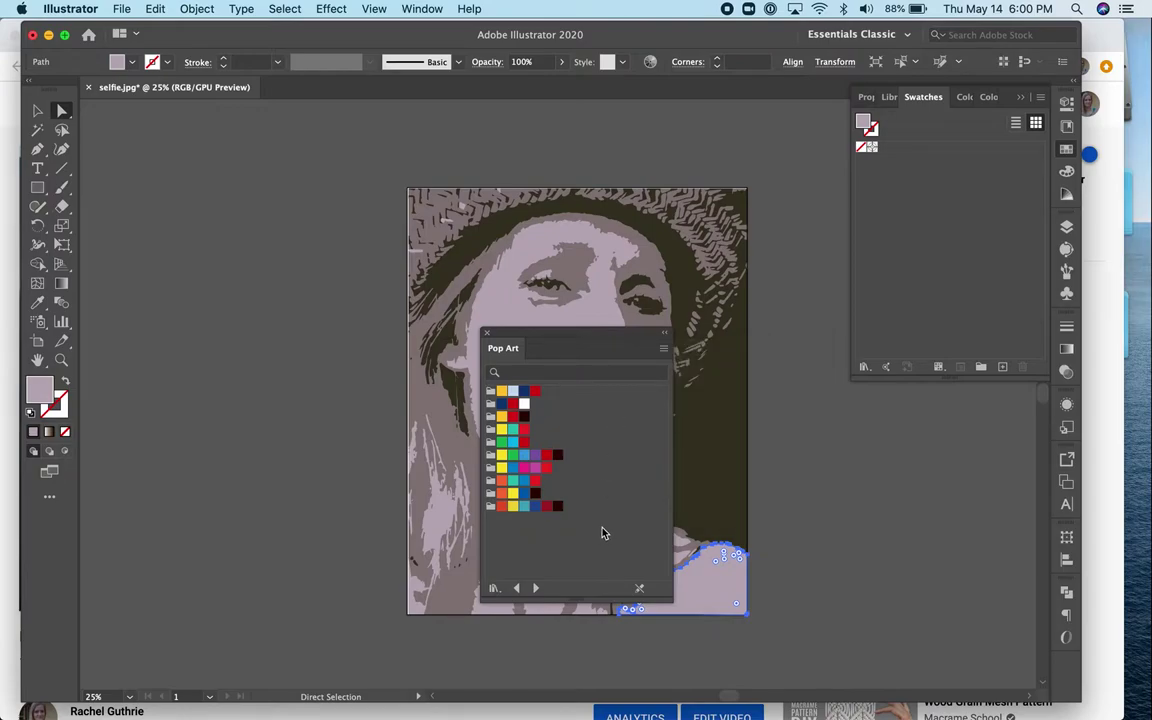
left_click(501, 391)
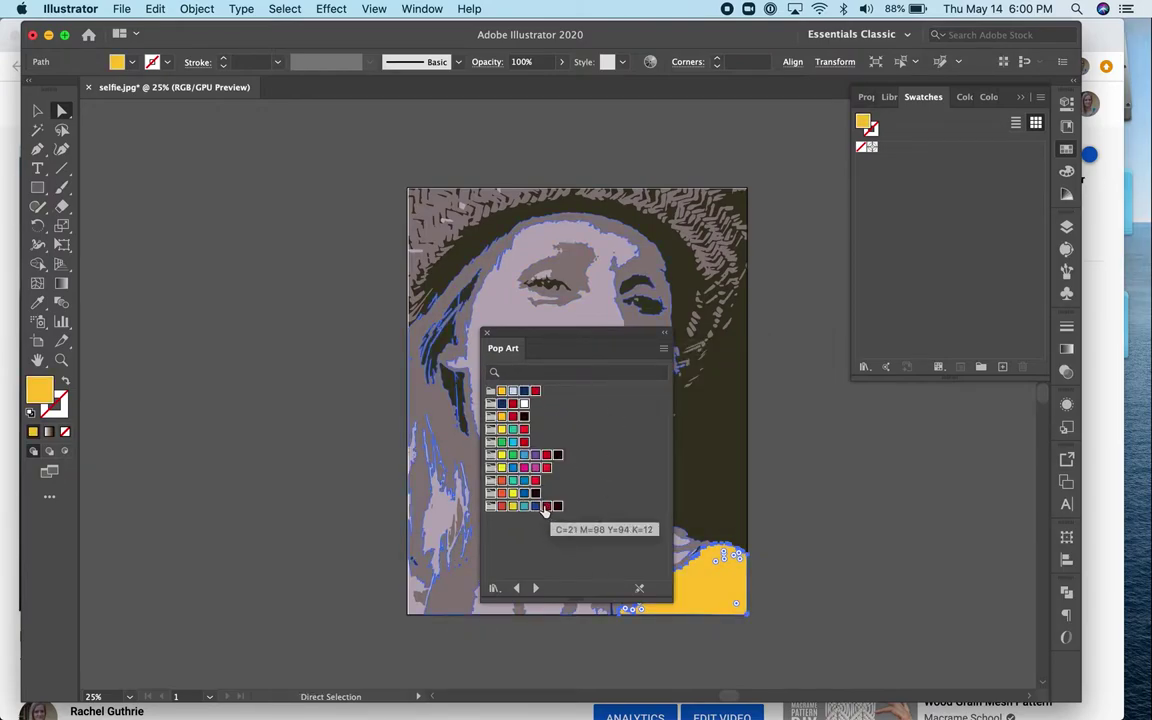
Add the Pop Art colour groups to the document swatches and close the library.
left_click_drag(865, 297, 936, 247)
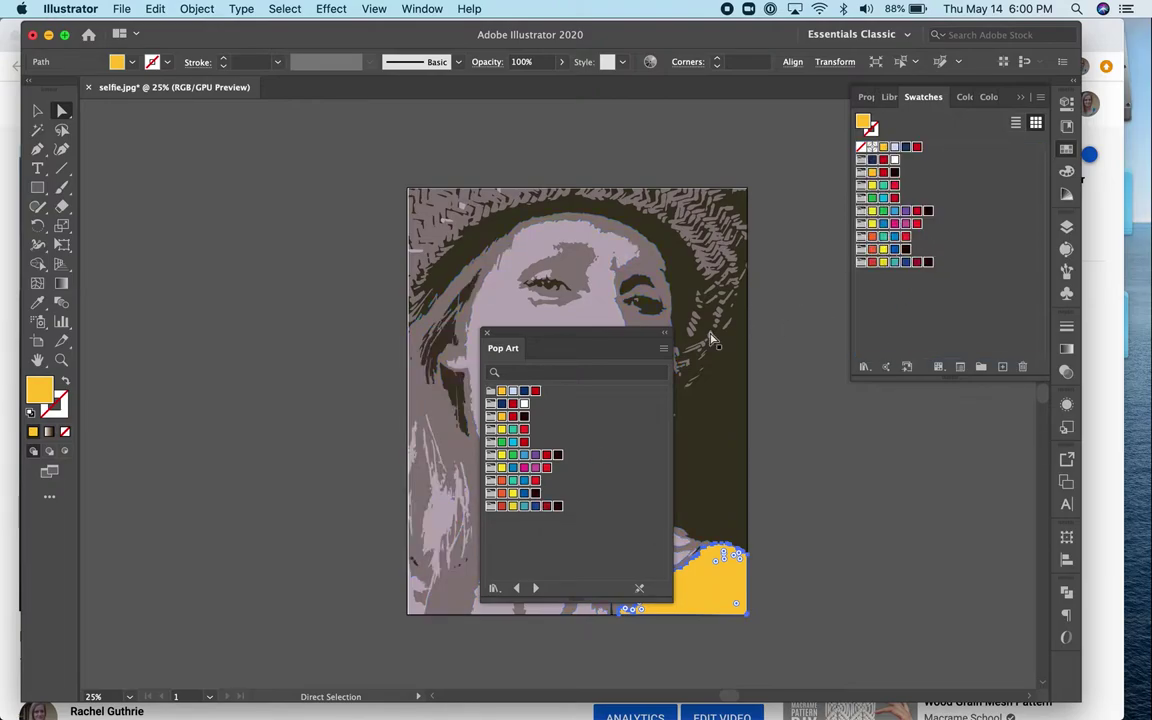
left_click(487, 334)
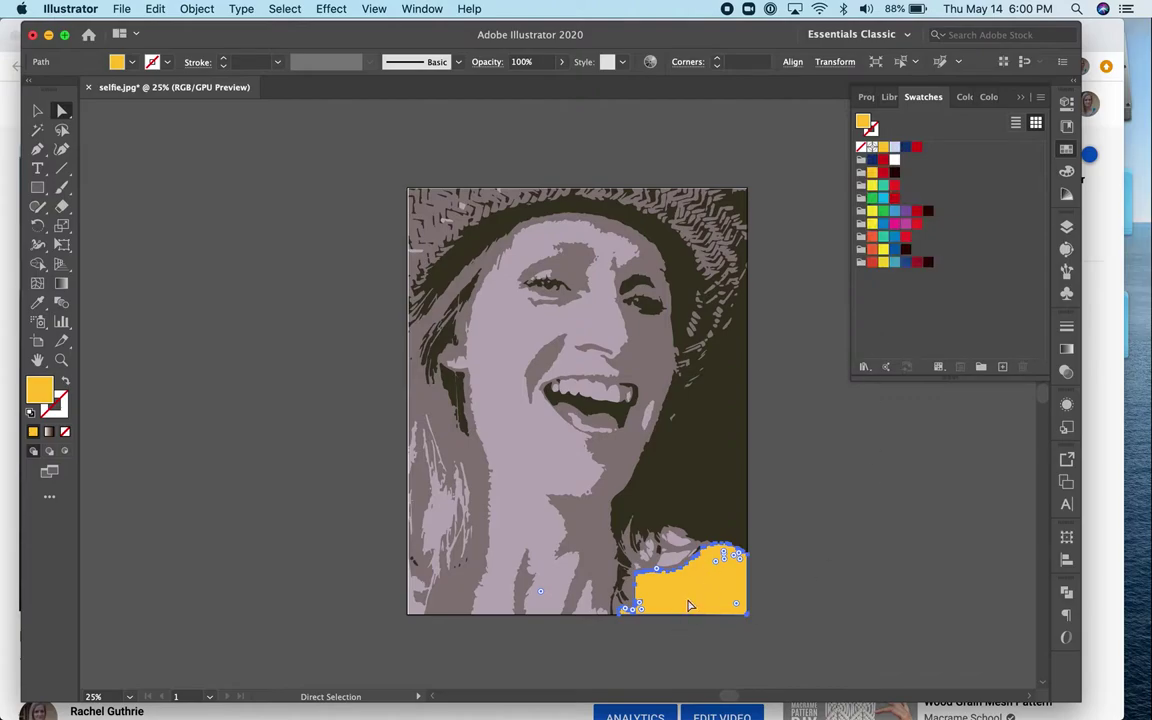
left_click(810, 514)
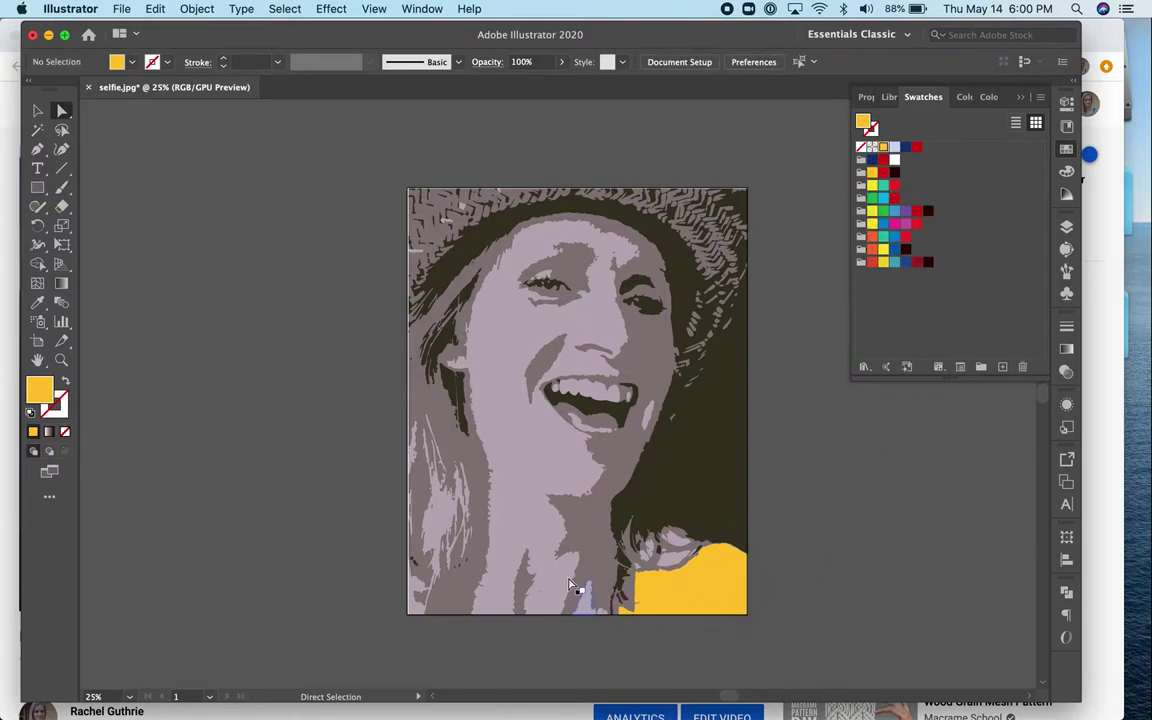
Fill the mauve mid-tone hair and skin shape with yellow.
left_click(579, 334)
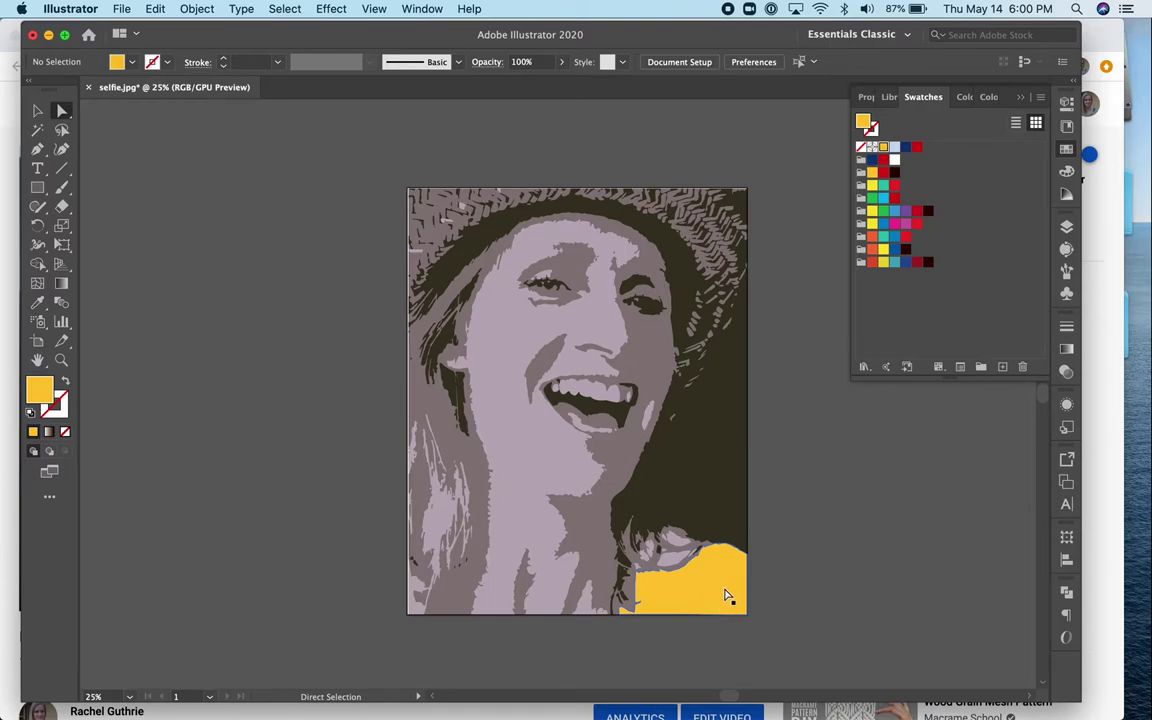
left_click(626, 462)
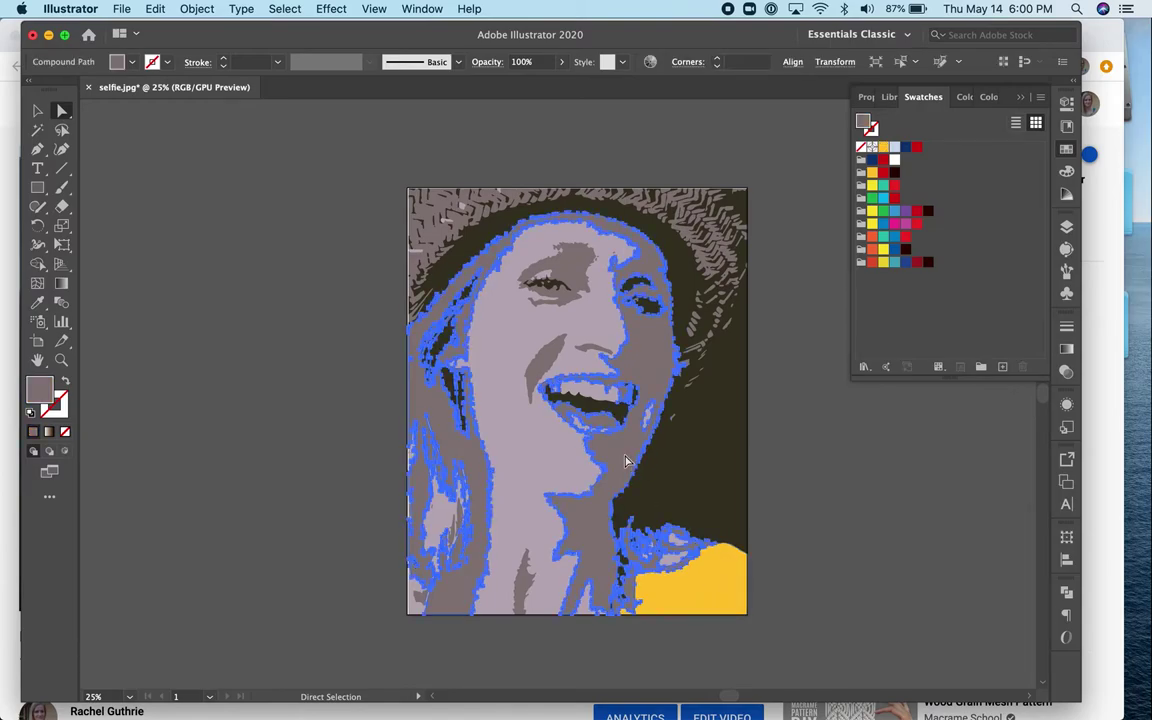
left_click(883, 147)
left_click(779, 504)
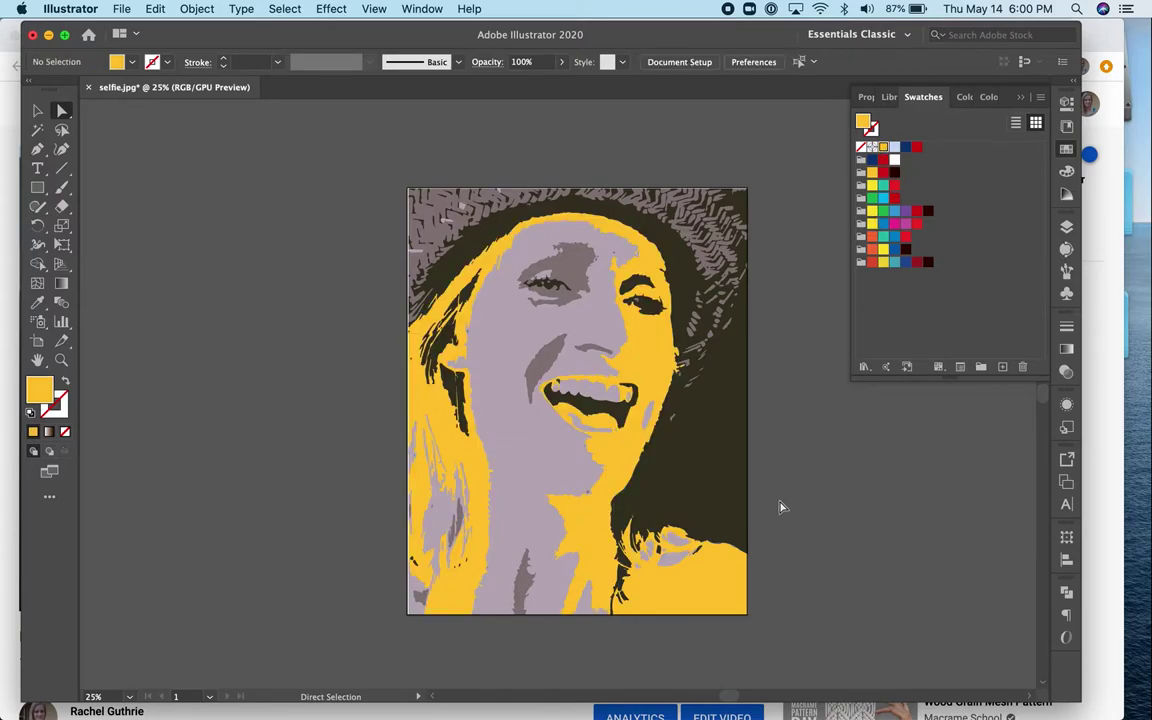
Fill the pale face shape with magenta.
left_click(527, 468)
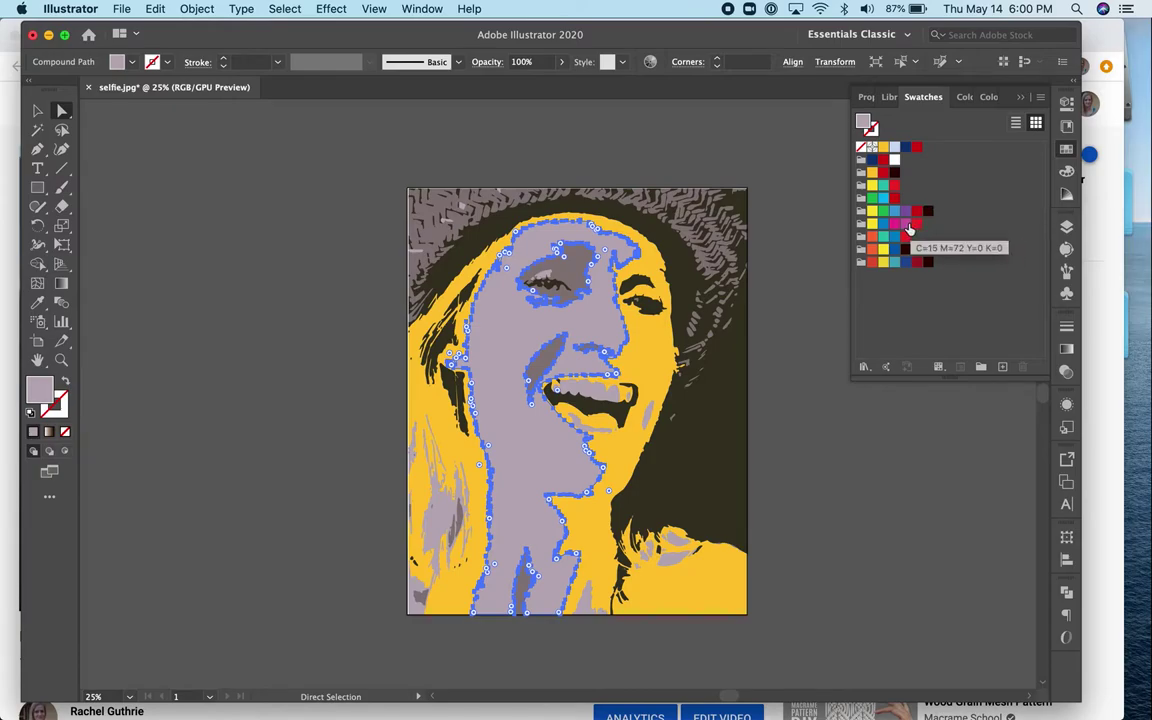
left_click(906, 225)
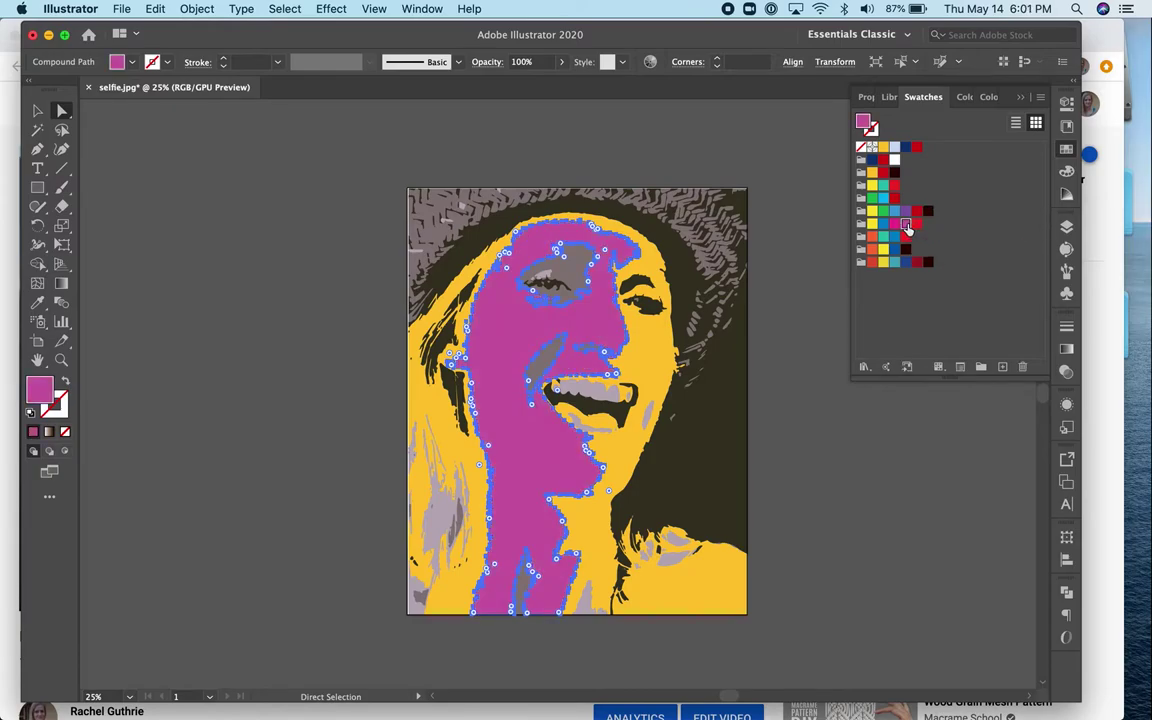
left_click(805, 418)
Fill the grey forehead patch yellow, and the cheek and chin patches purple.
left_click(573, 272)
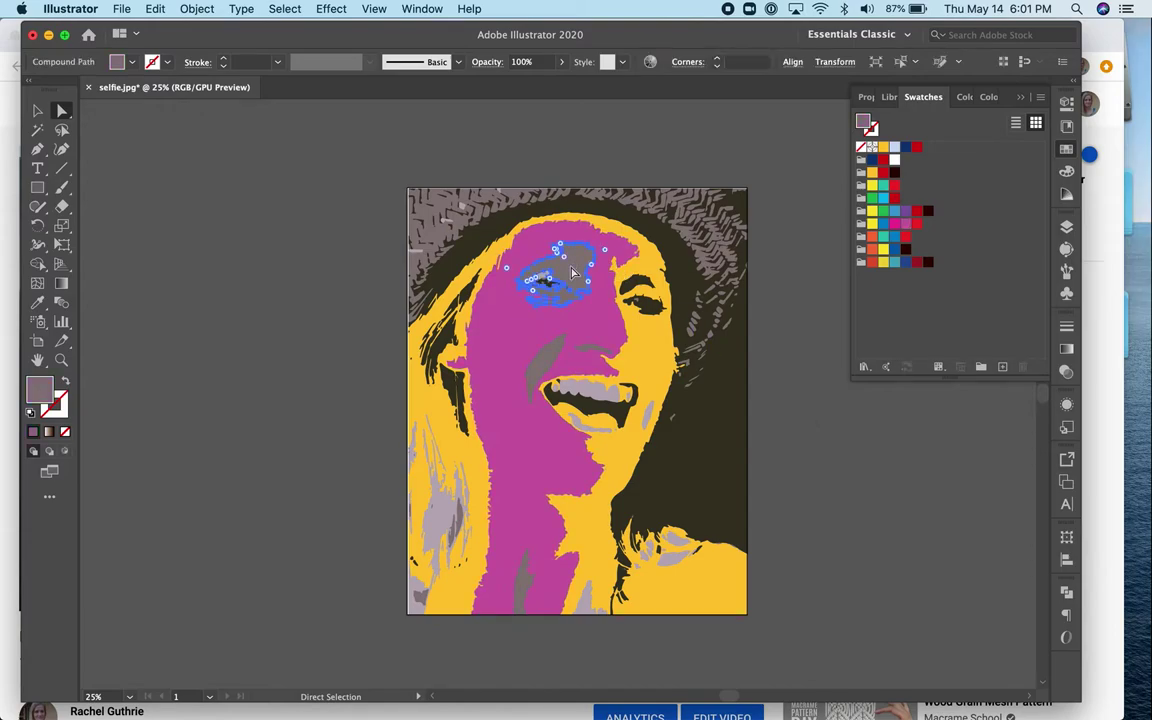
left_click(872, 173)
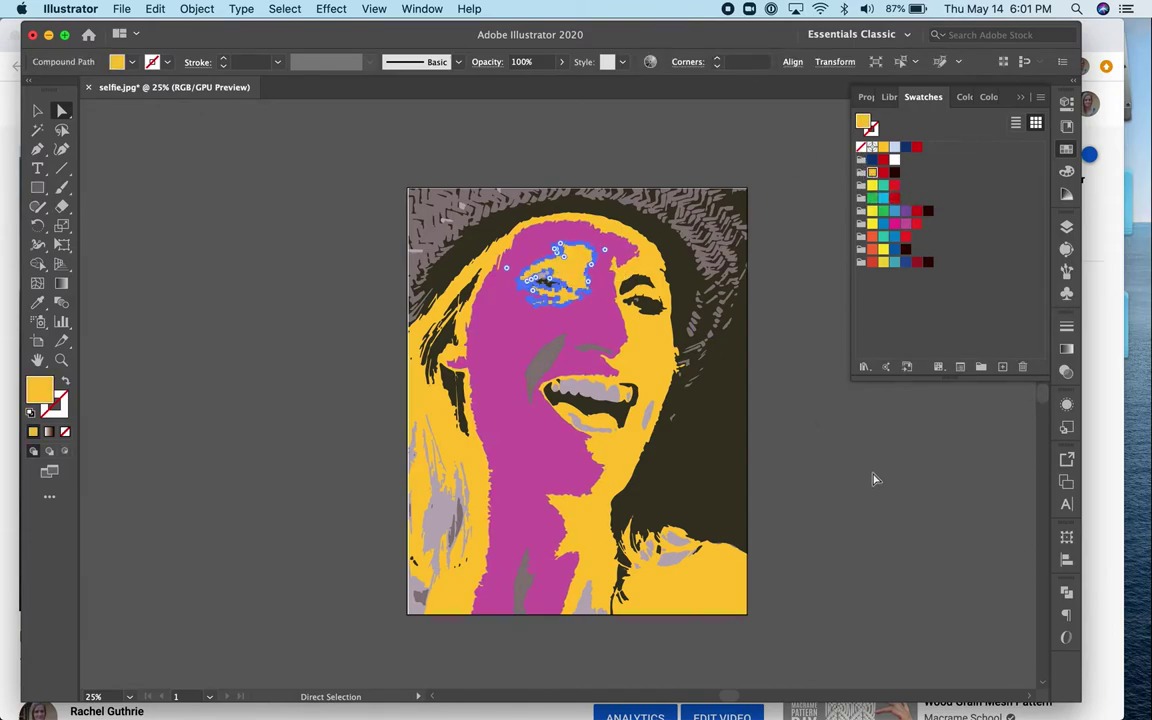
left_click(790, 430)
left_click(552, 364)
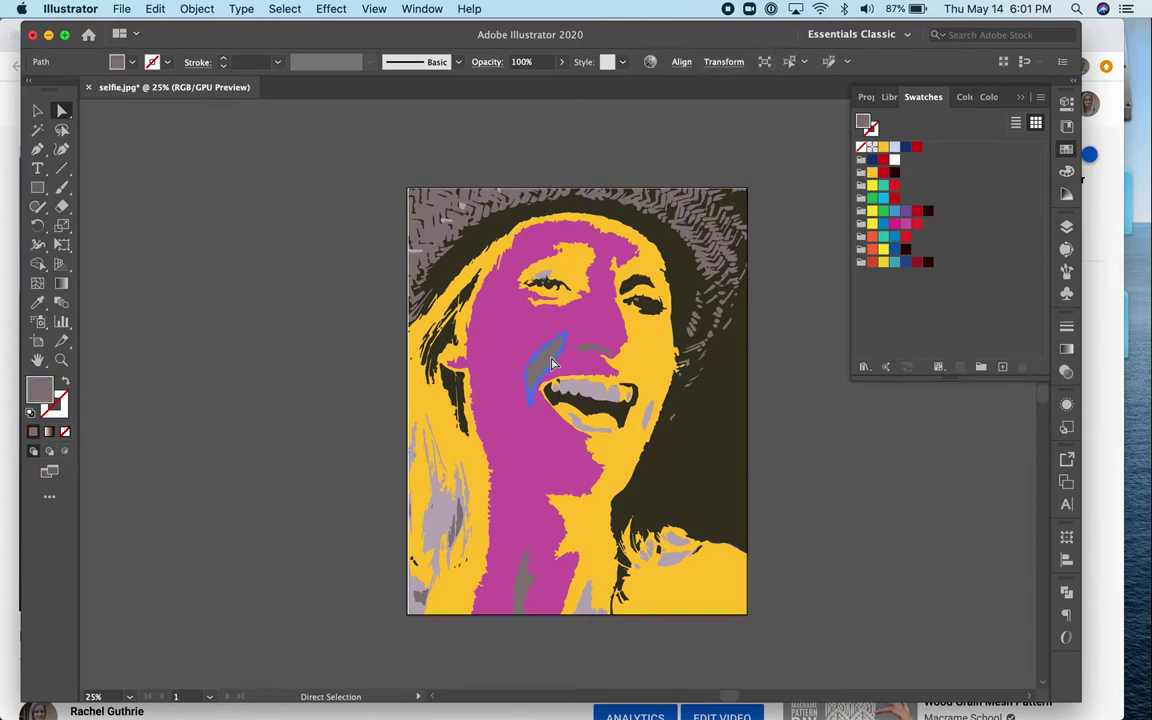
left_click(906, 211)
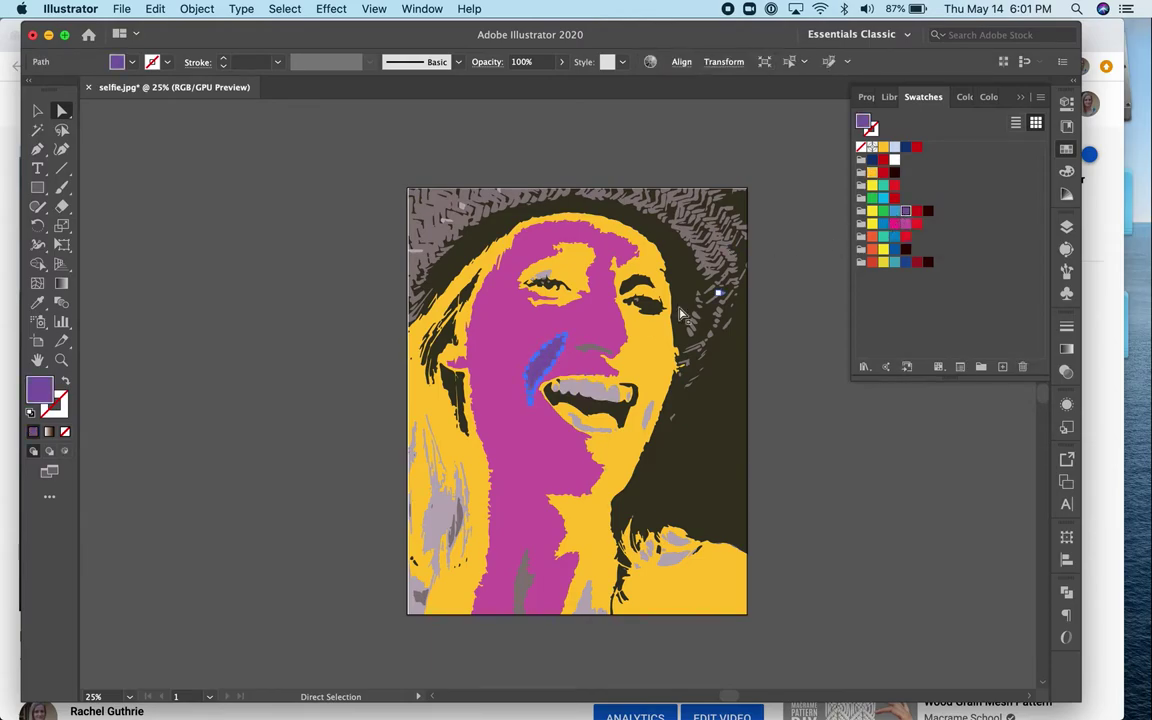
left_click(521, 585)
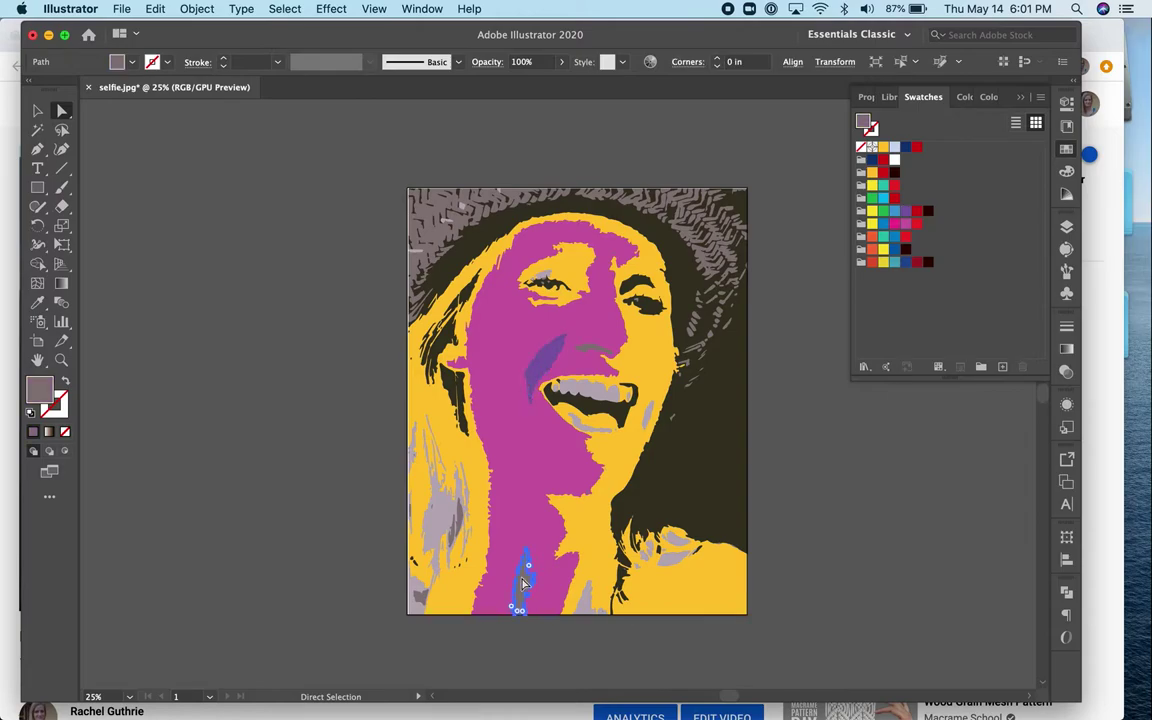
left_click(906, 211)
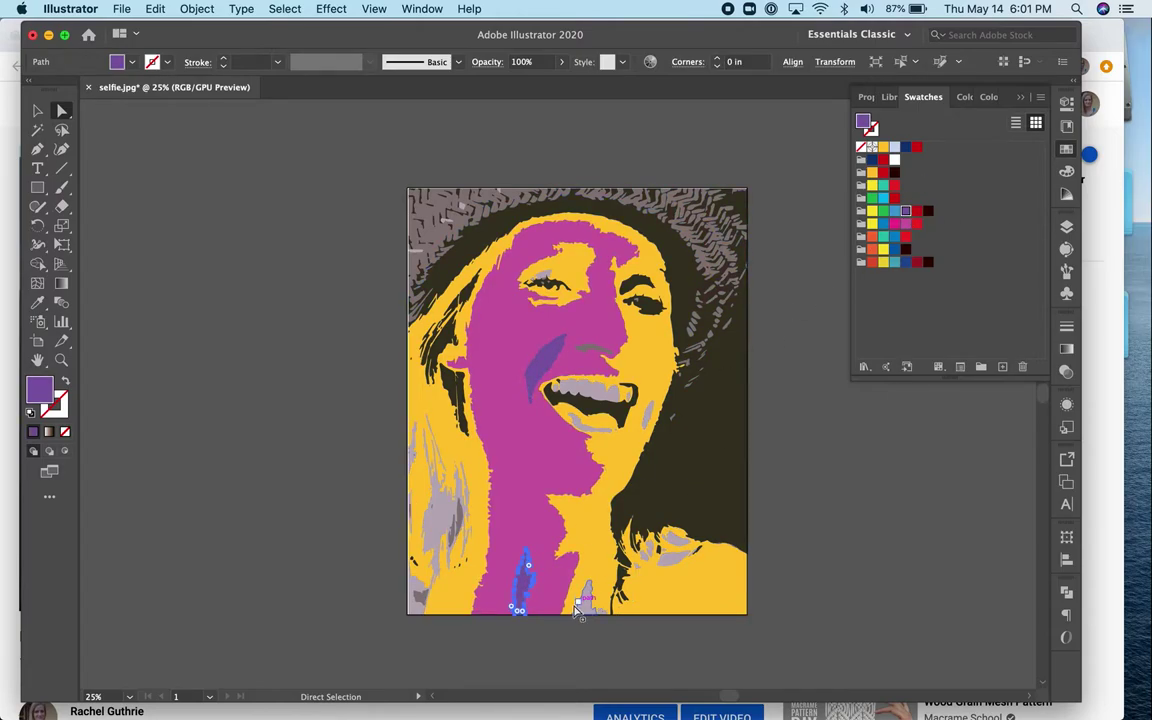
Fill the bottom grey patch magenta, and the shoulder and left hair strands purple.
left_click(588, 603)
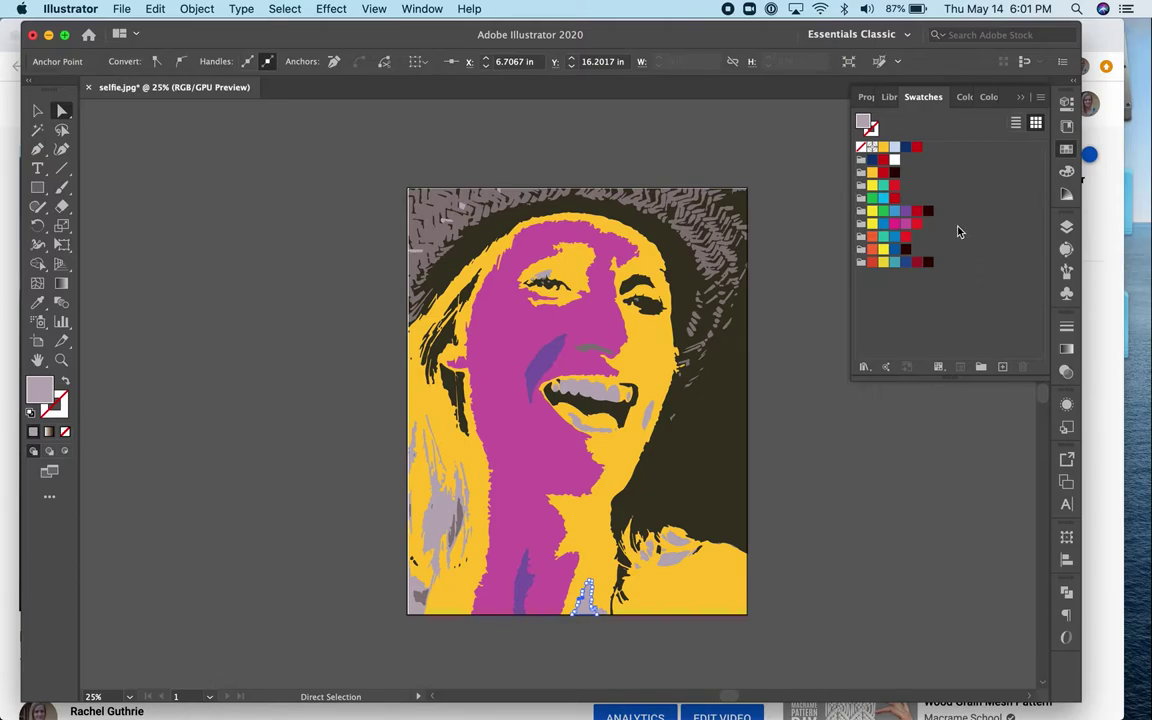
left_click(905, 228)
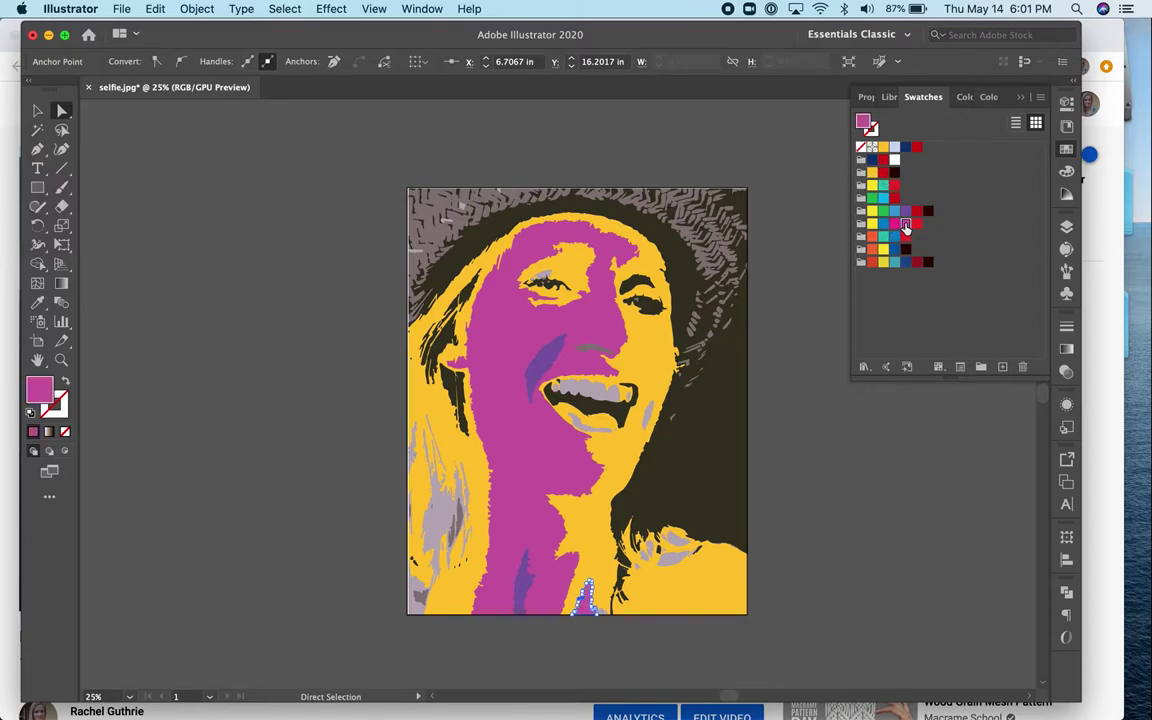
left_click(673, 540)
left_click(676, 541)
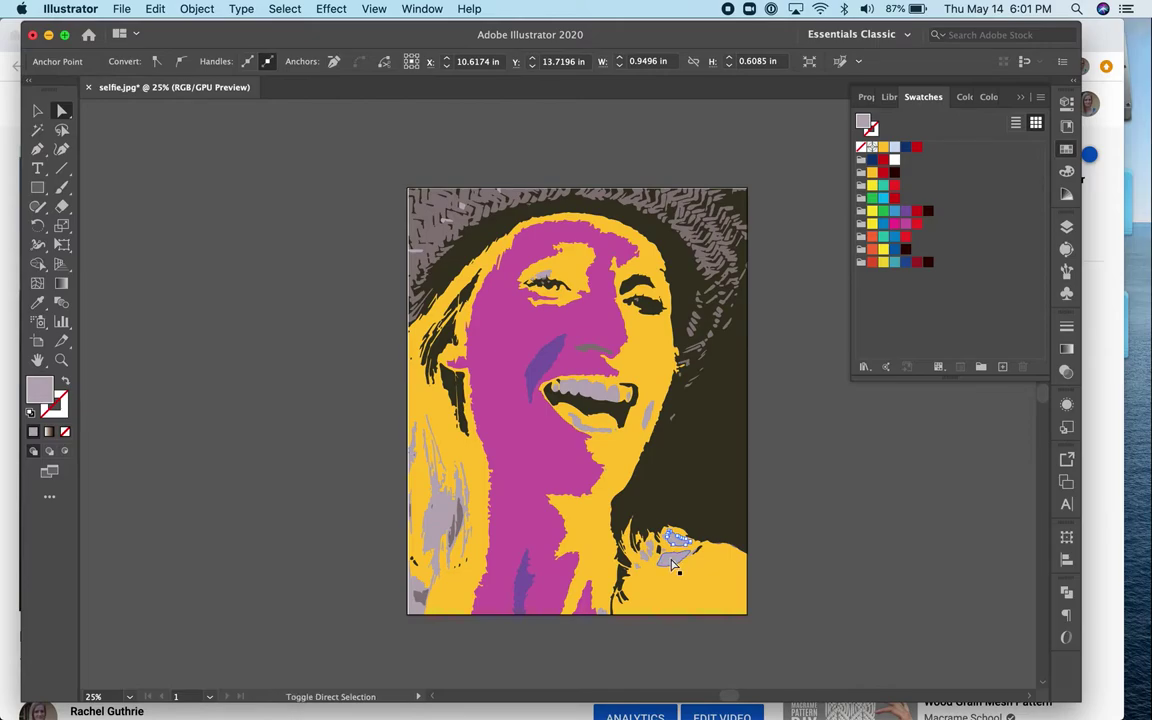
left_click(660, 548)
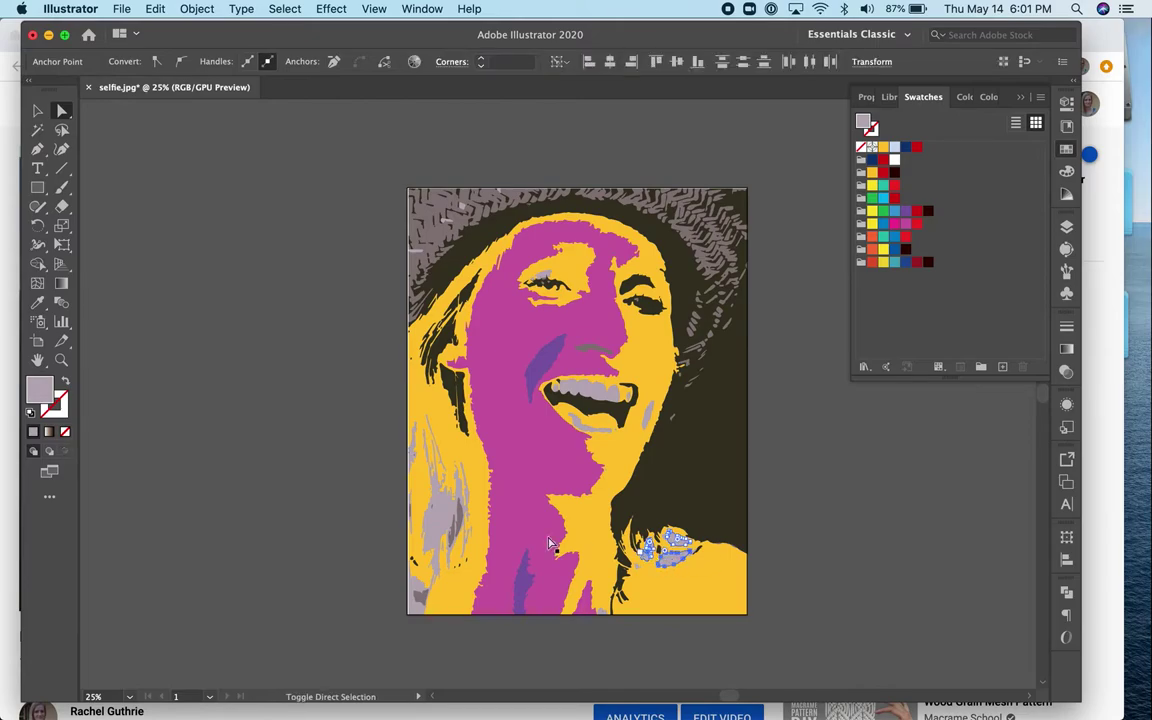
left_click(445, 522, "shift")
left_click(445, 522, "shift")
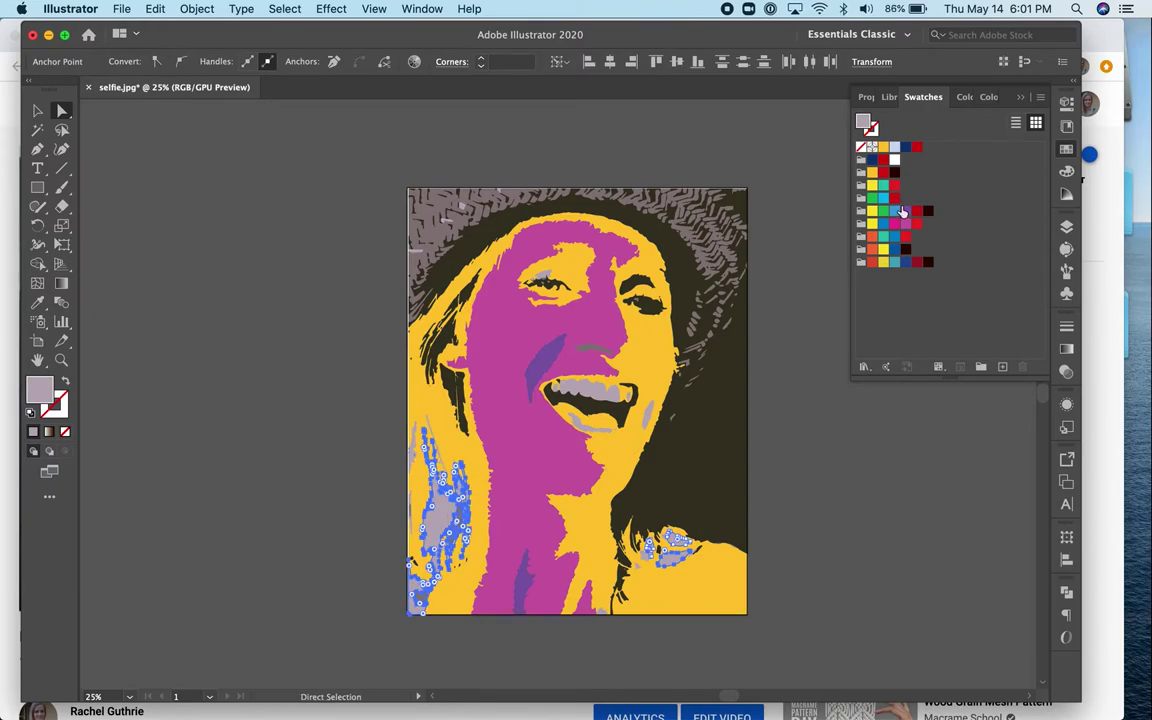
left_click(906, 212)
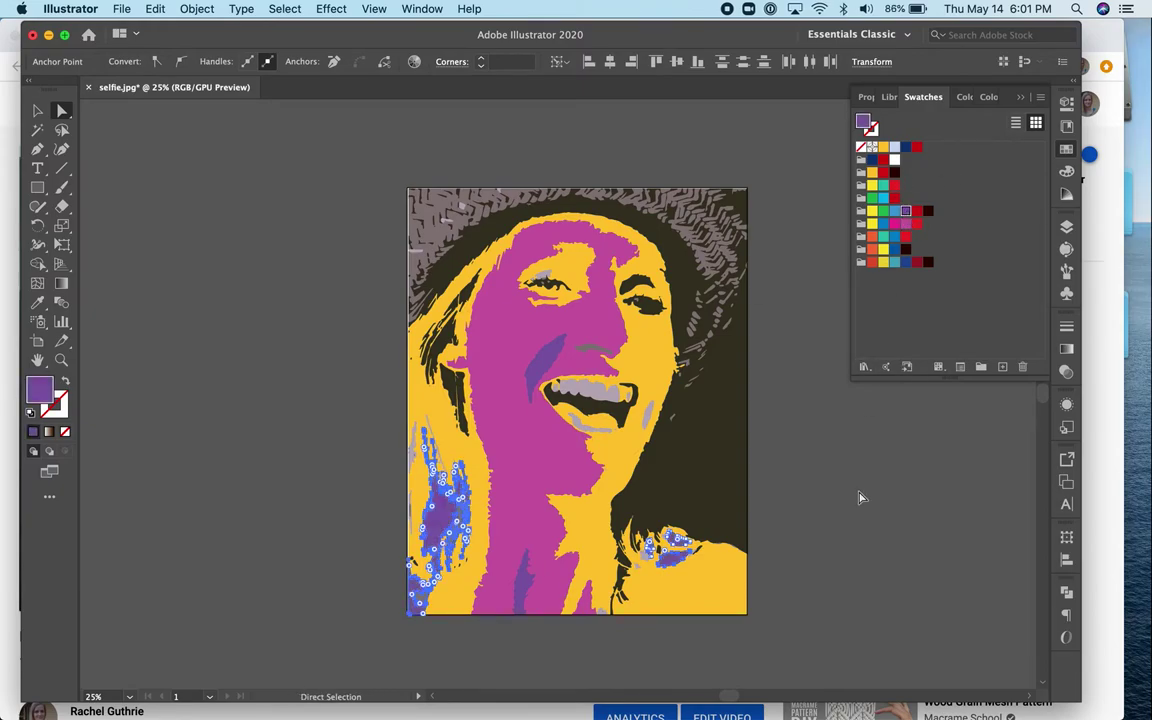
left_click(860, 505)
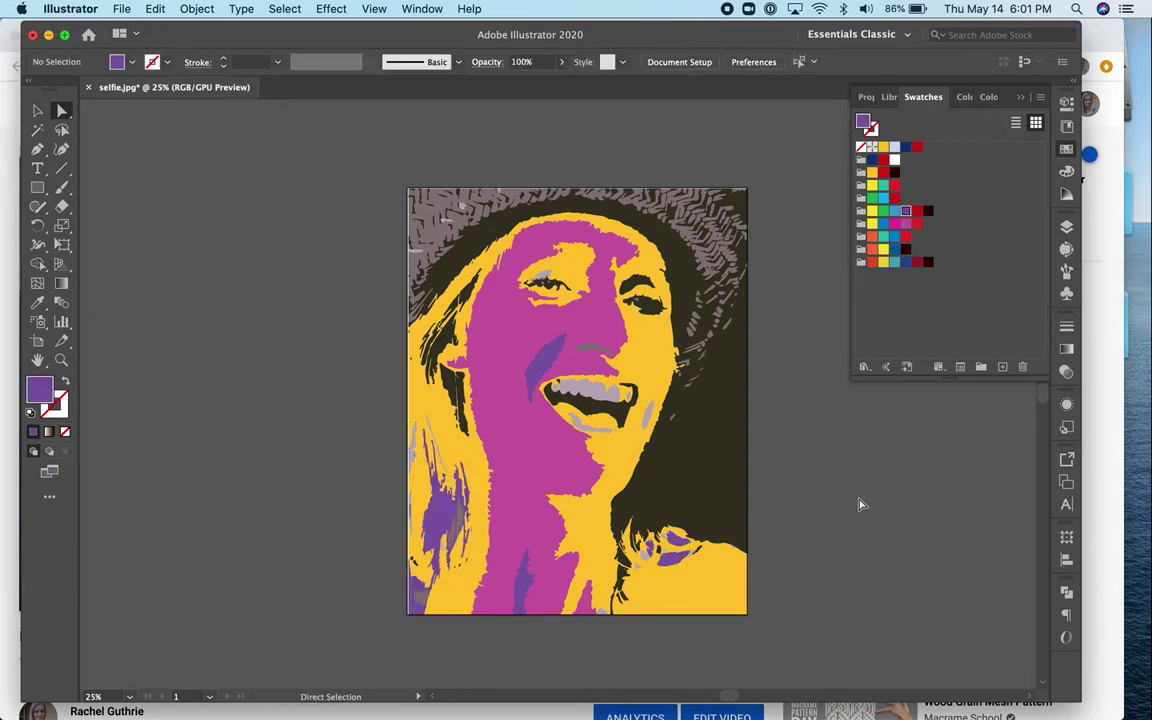
Fill the mouth streak and lips magenta, and the teeth yellow.
left_click(648, 416)
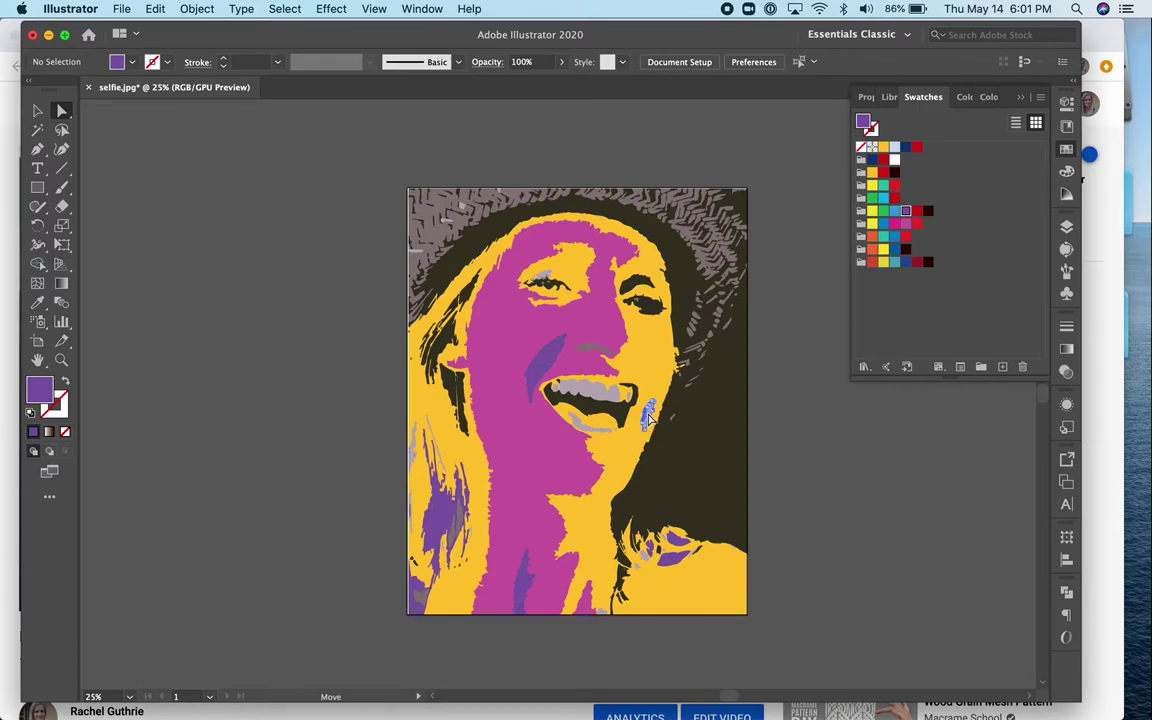
left_click(906, 224)
left_click(790, 458)
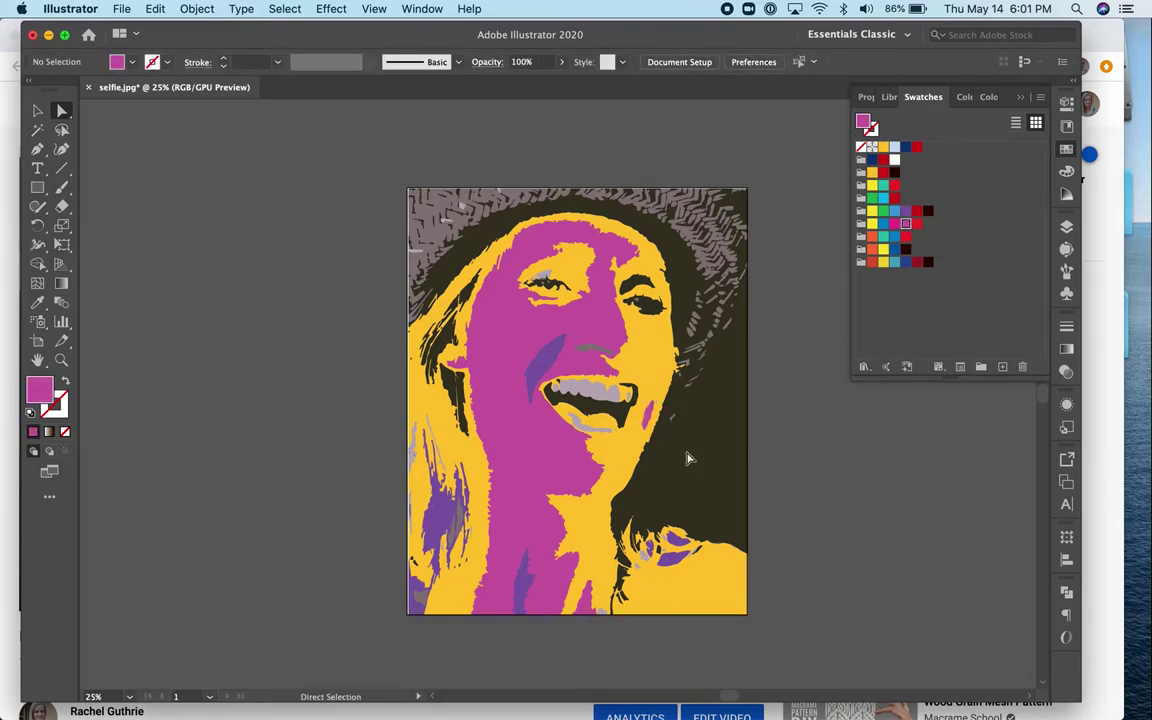
left_click(604, 432)
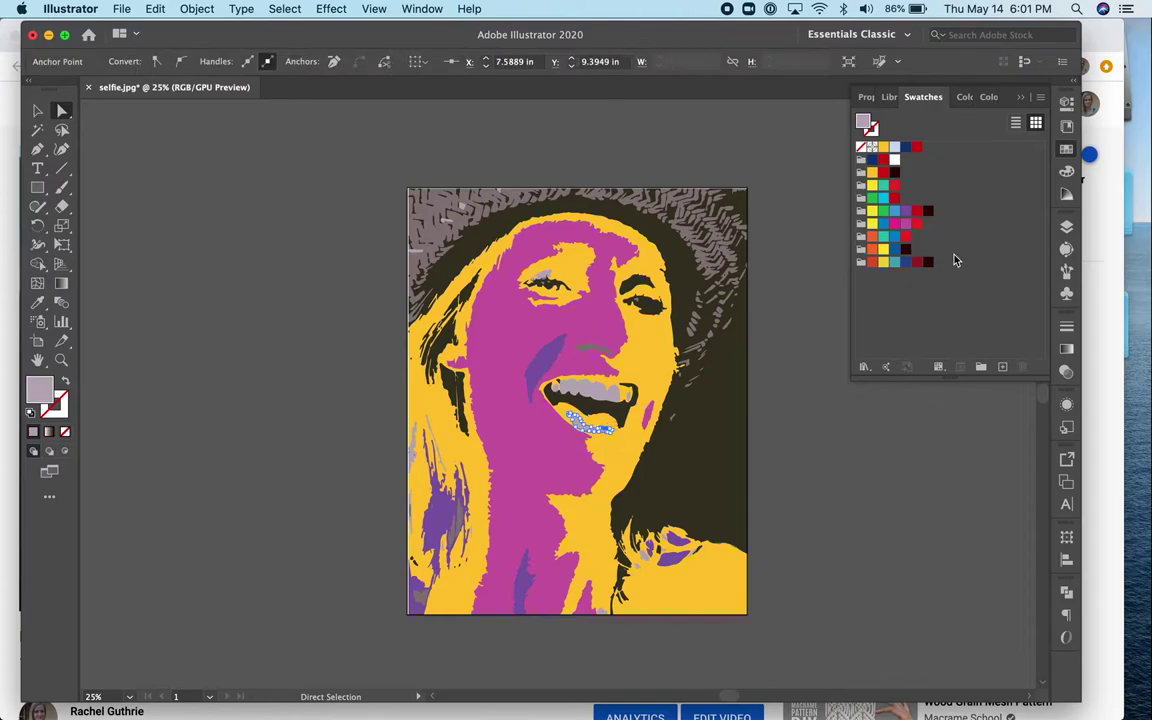
left_click(900, 228)
left_click(811, 503)
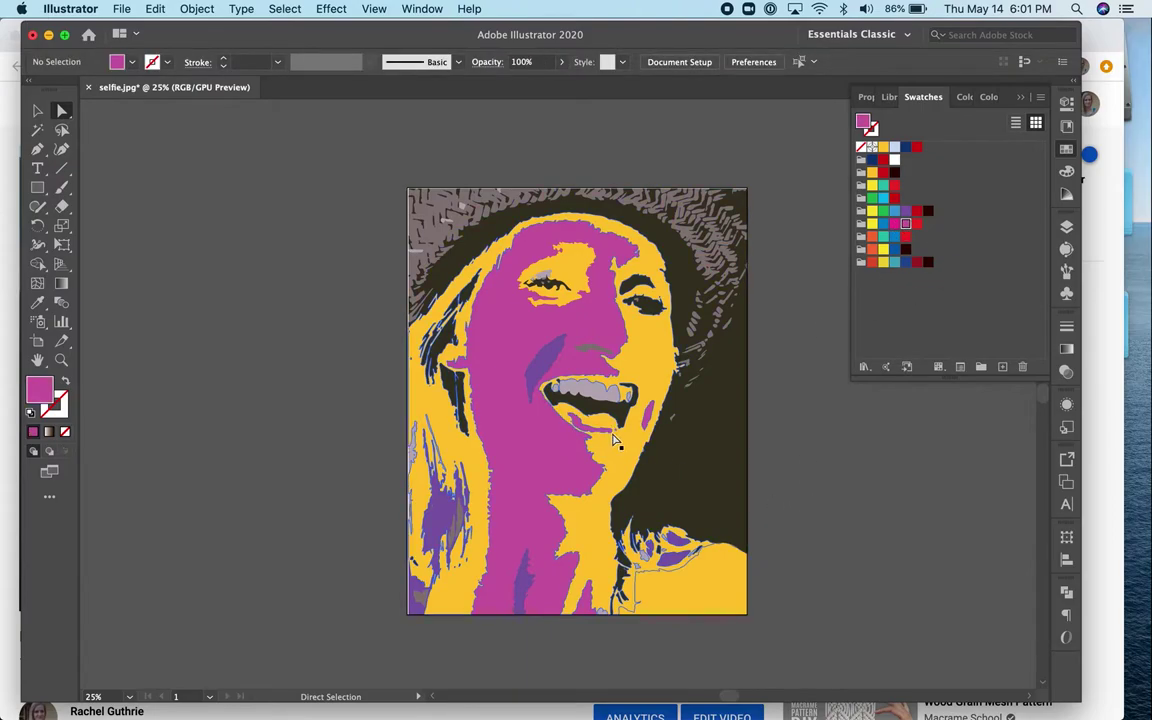
left_click(612, 396)
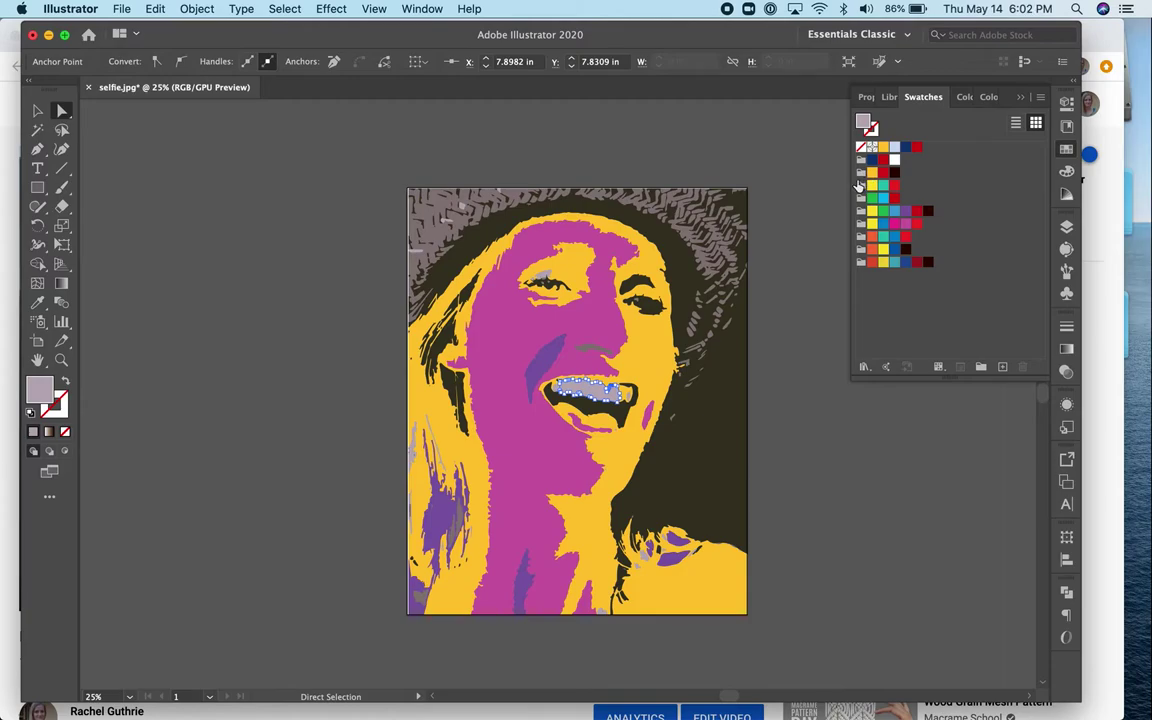
left_click(882, 265)
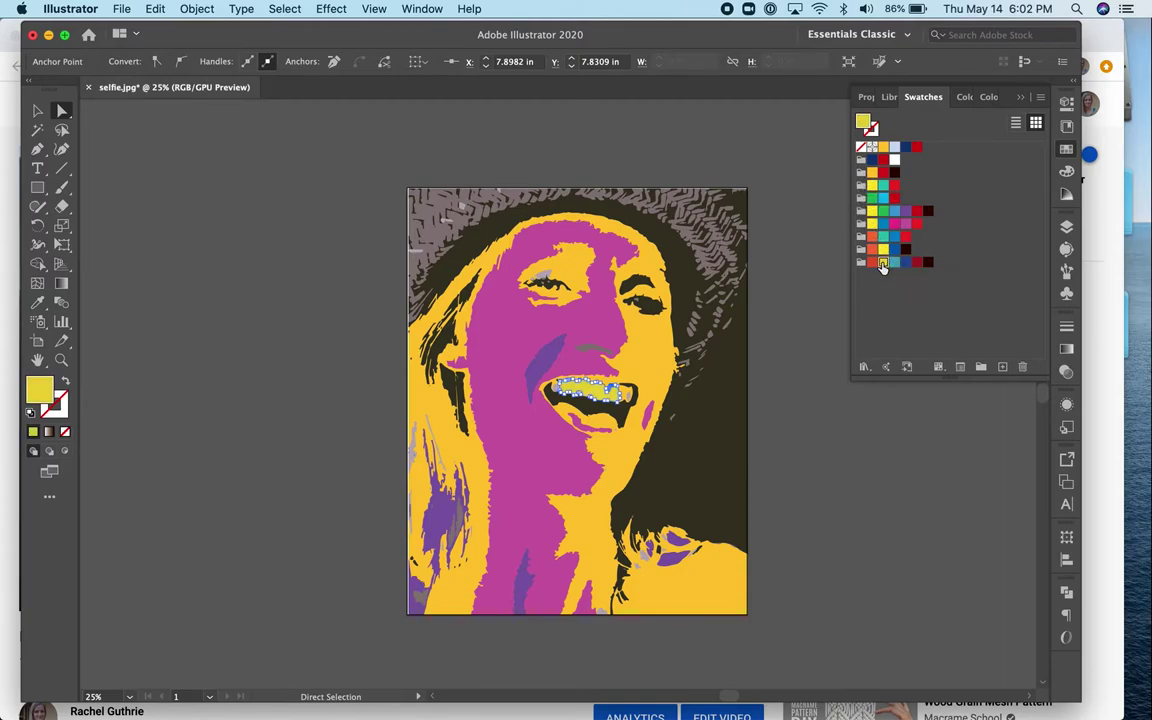
Raise the yellow swatch's blue value to 179 so the teeth become pale cream.
double_click(882, 265)
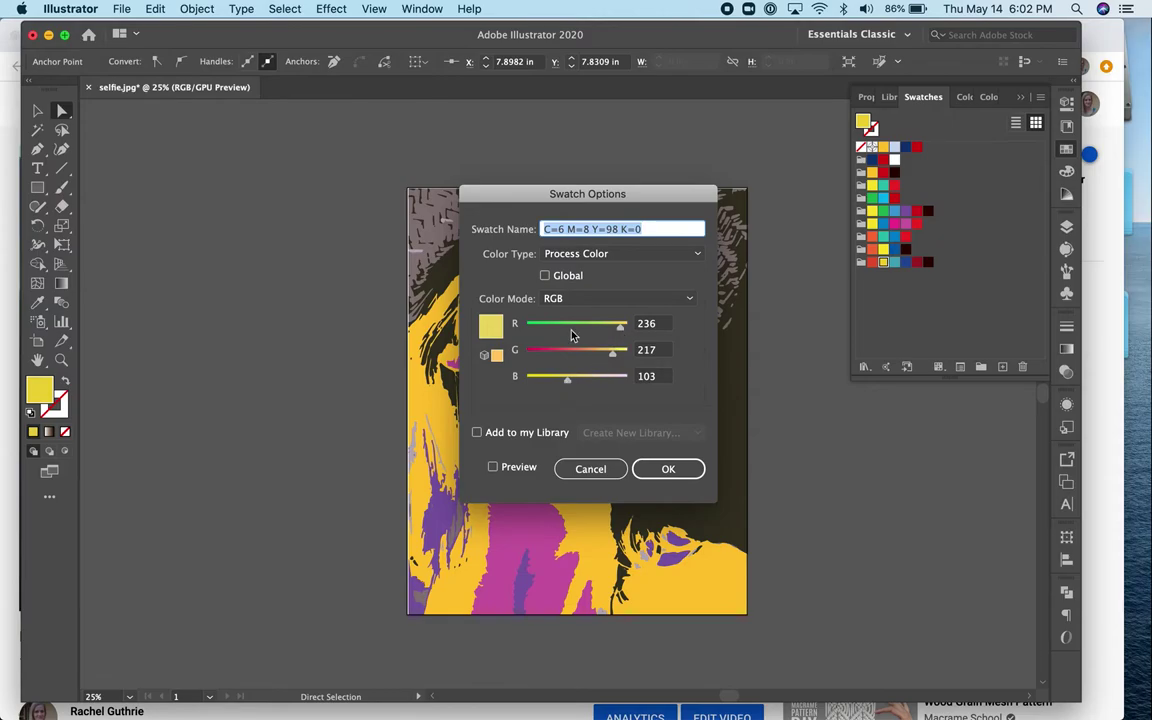
left_click_drag(566, 387, 597, 382)
left_click(668, 469)
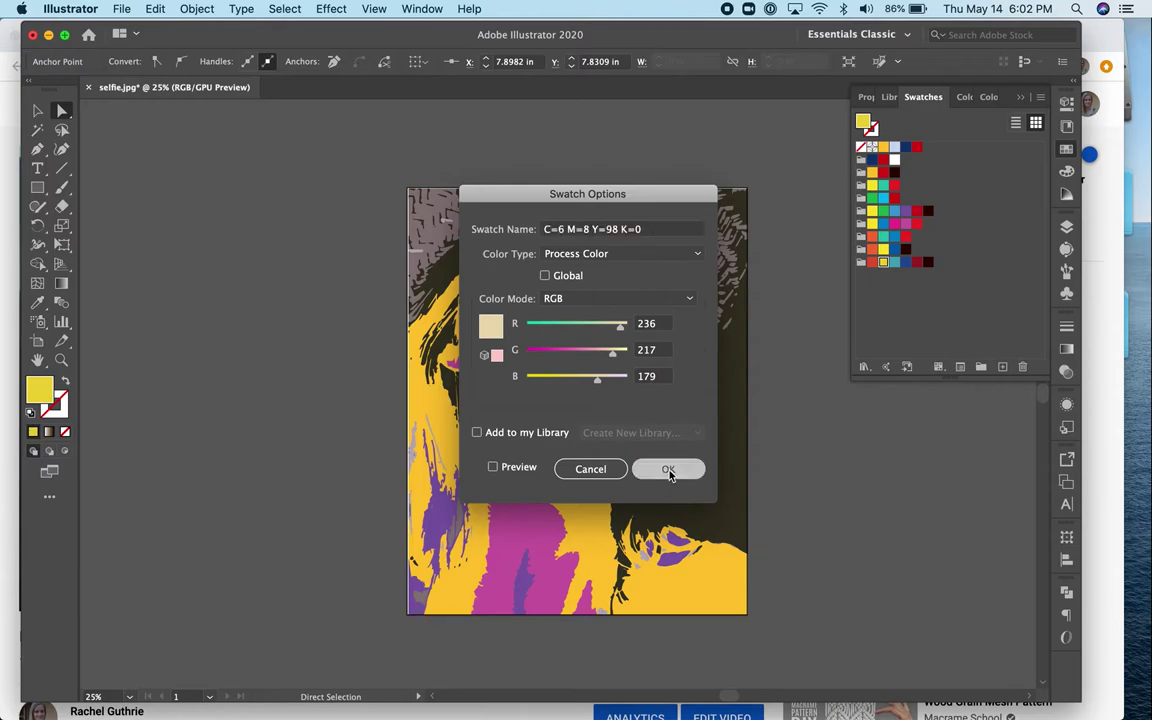
left_click(762, 471)
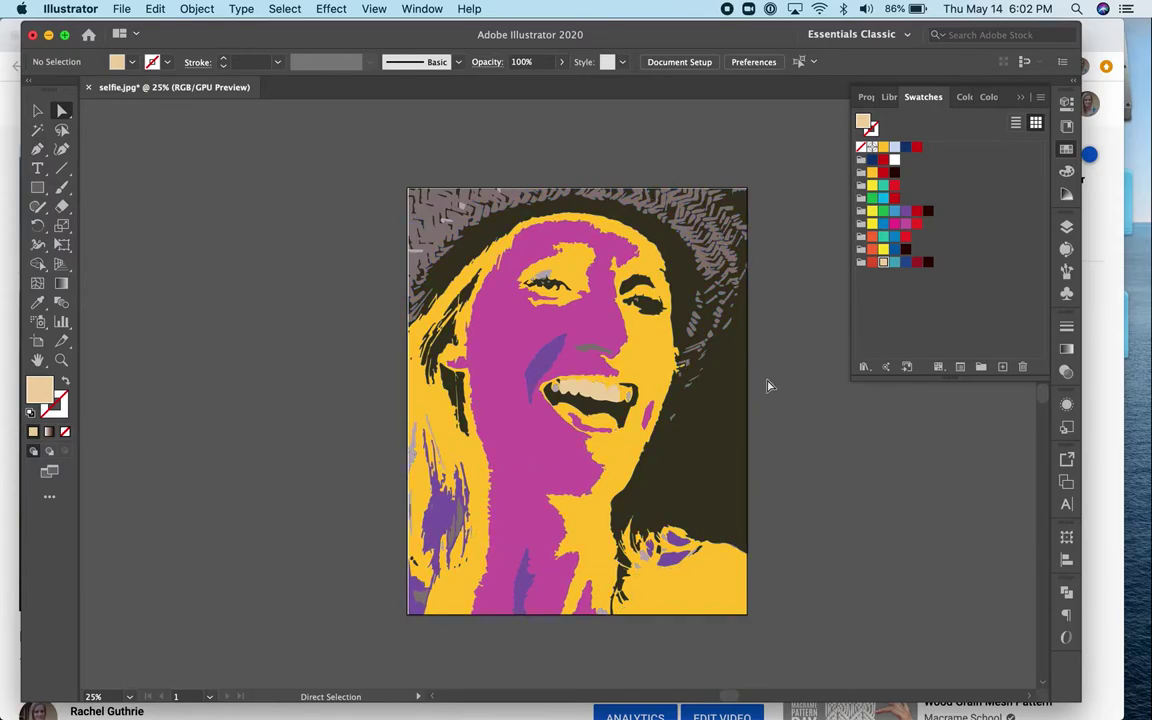
Fill the dark hat-and-background compound path with cyan.
left_click(729, 430)
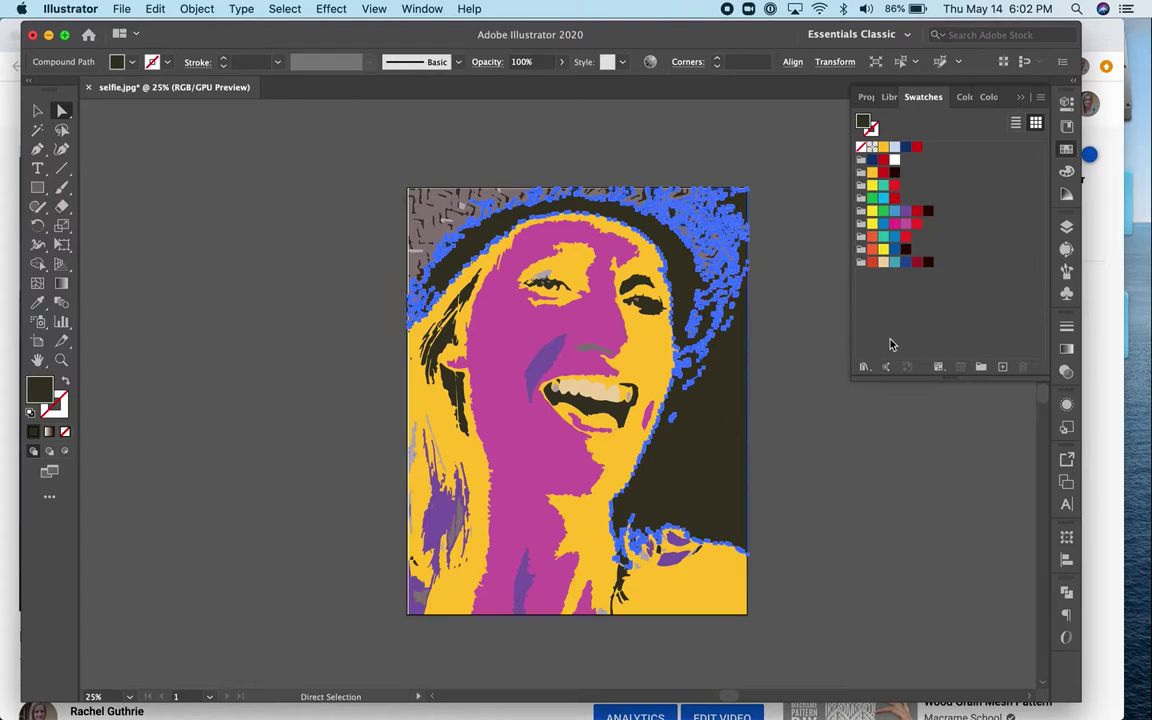
left_click(883, 200)
left_click(775, 411)
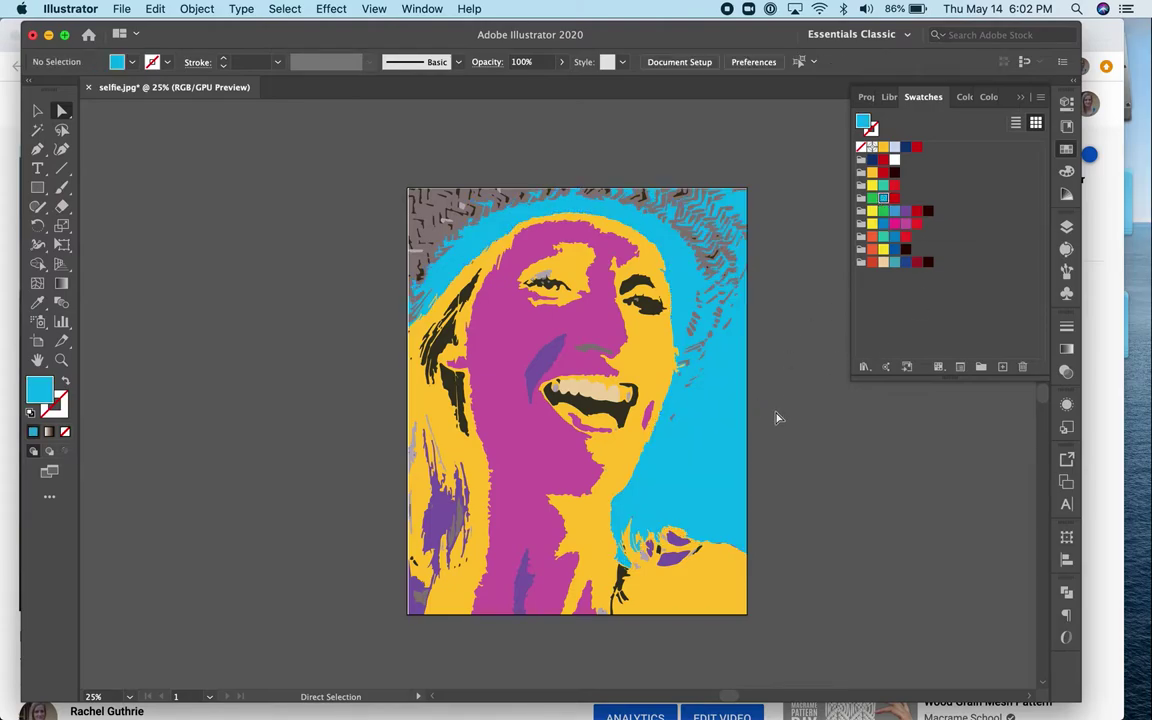
Fill the top-left grey hair patch green, then select another grey patch near the top.
left_click(410, 213)
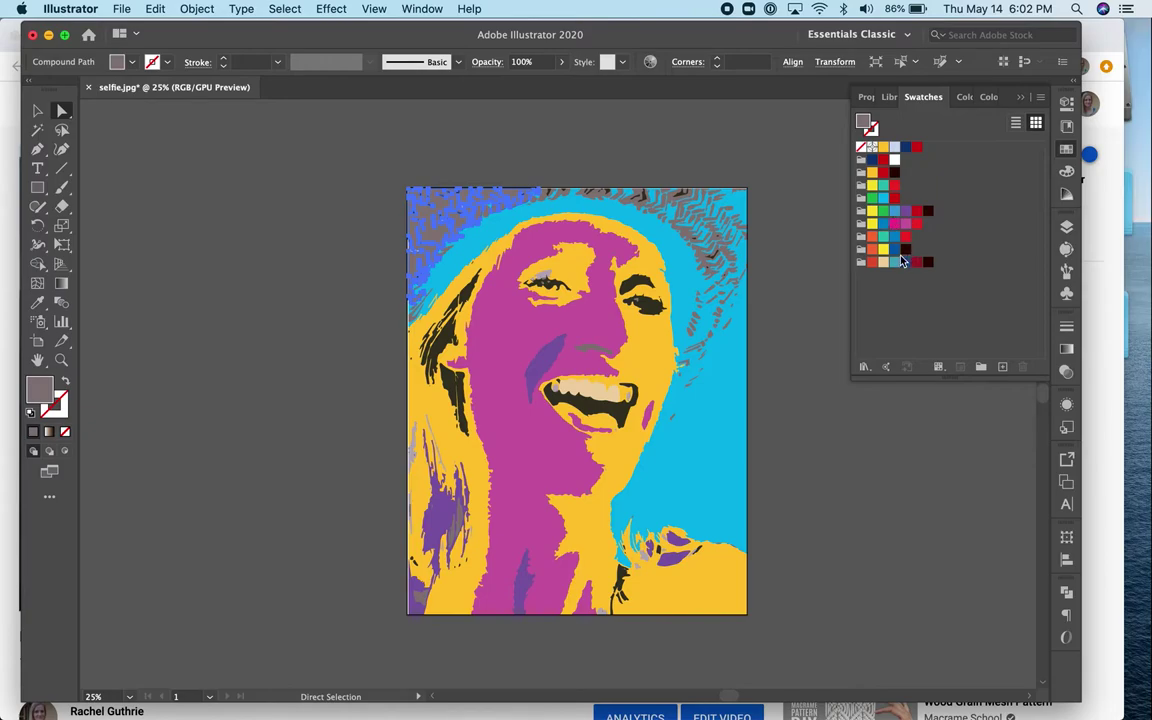
left_click(883, 210)
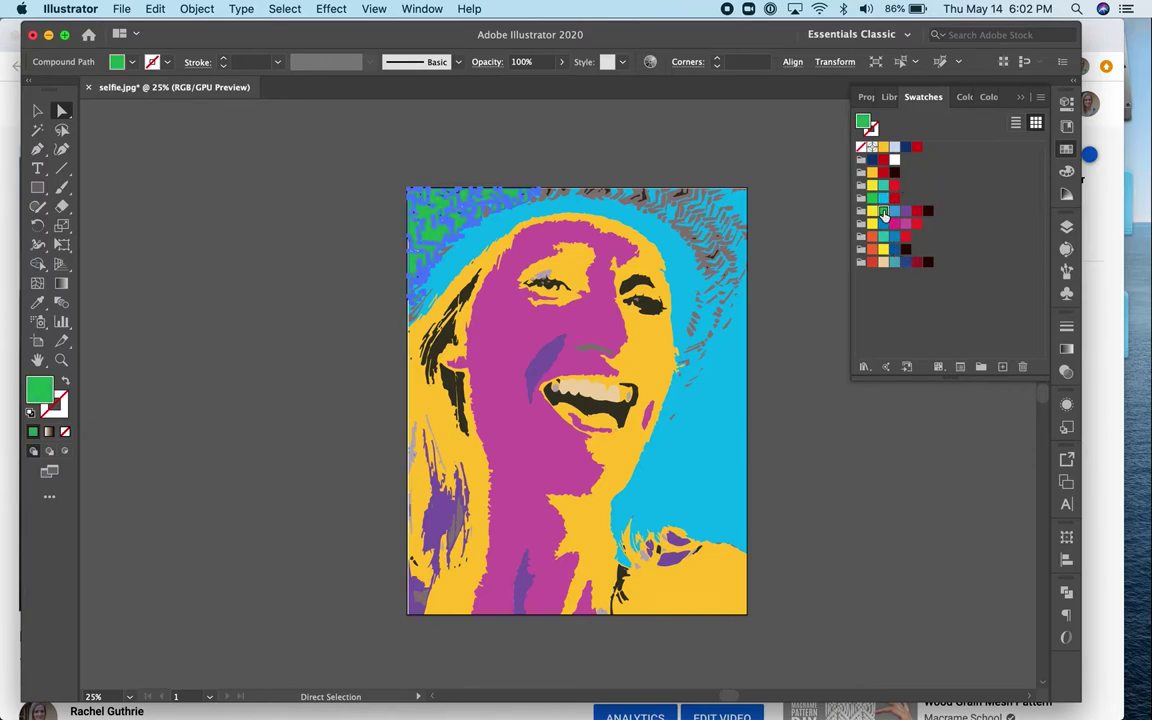
left_click(816, 402)
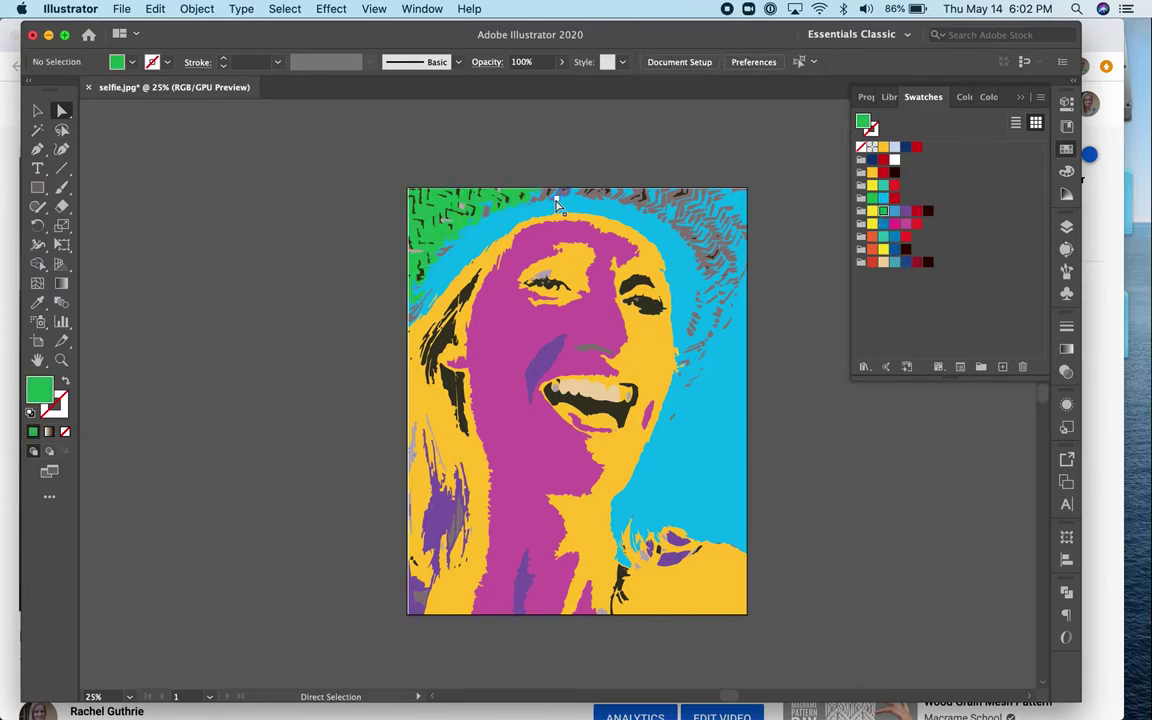
left_click(630, 207)
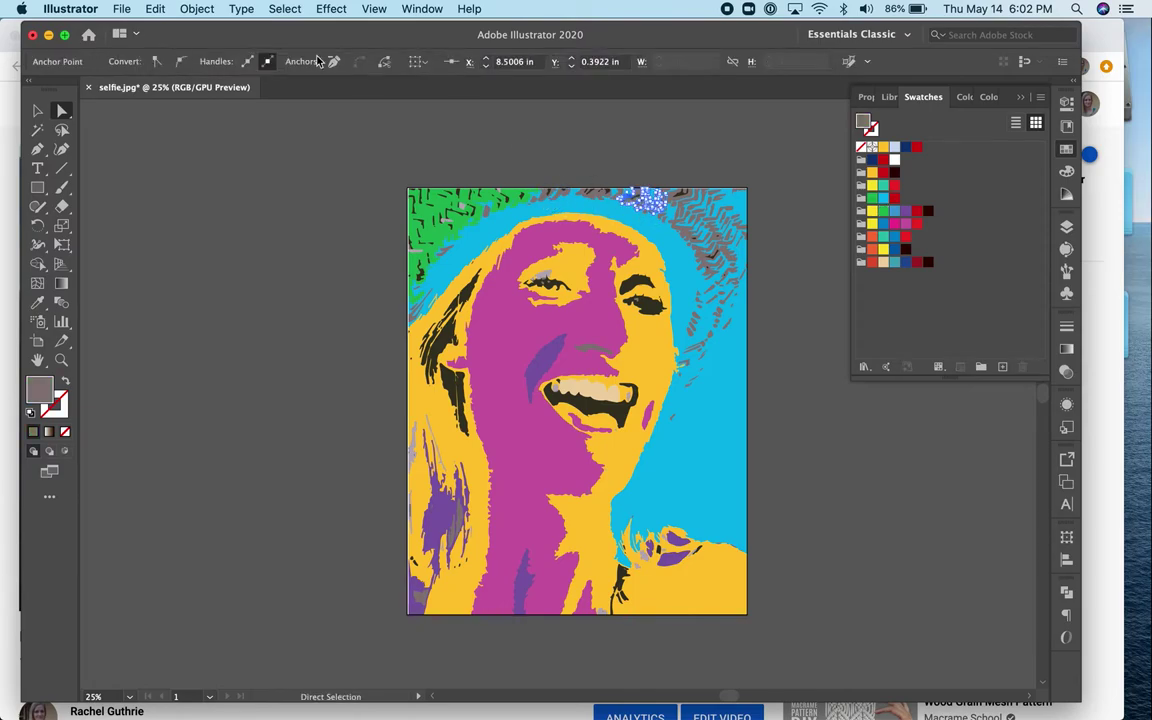
Use Select > Same > Fill Color to turn all matching grey patches green.
left_click(285, 9)
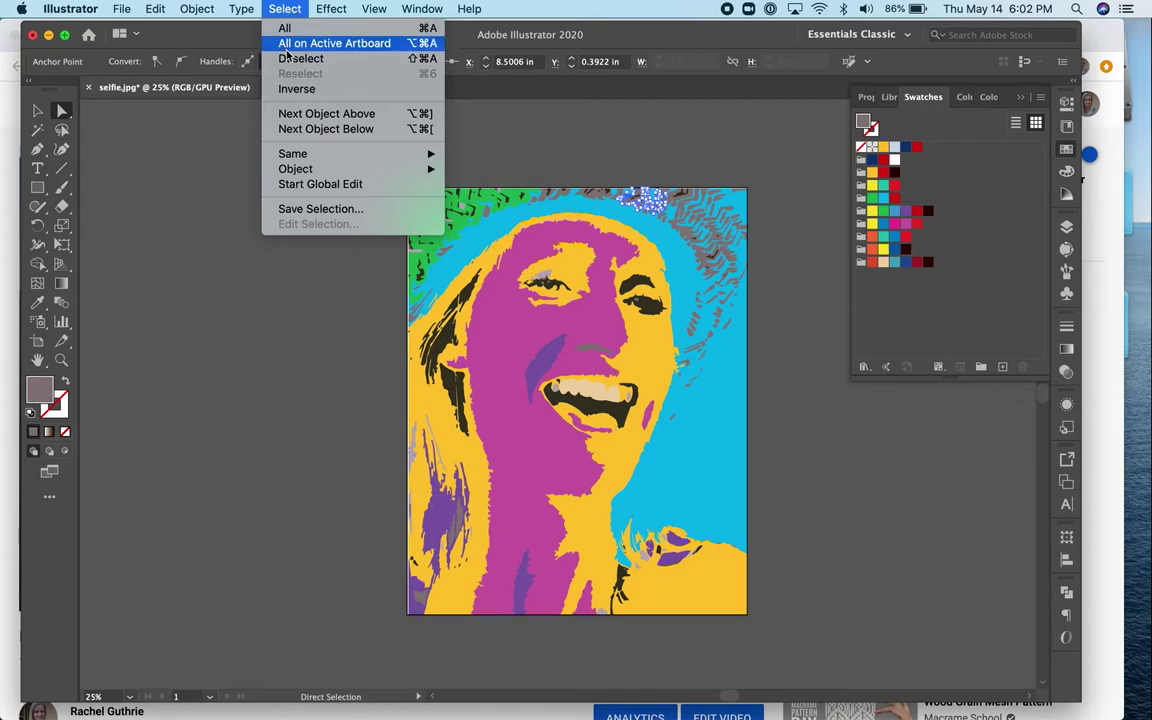
mouse_move(292, 153)
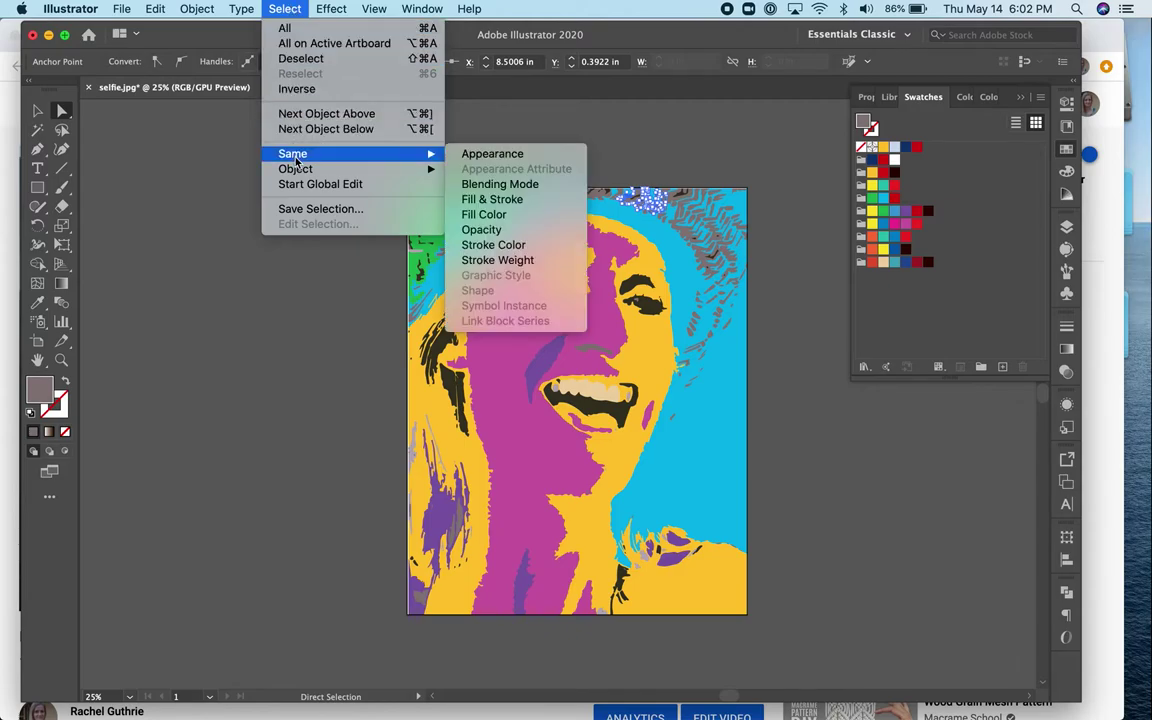
left_click(484, 215)
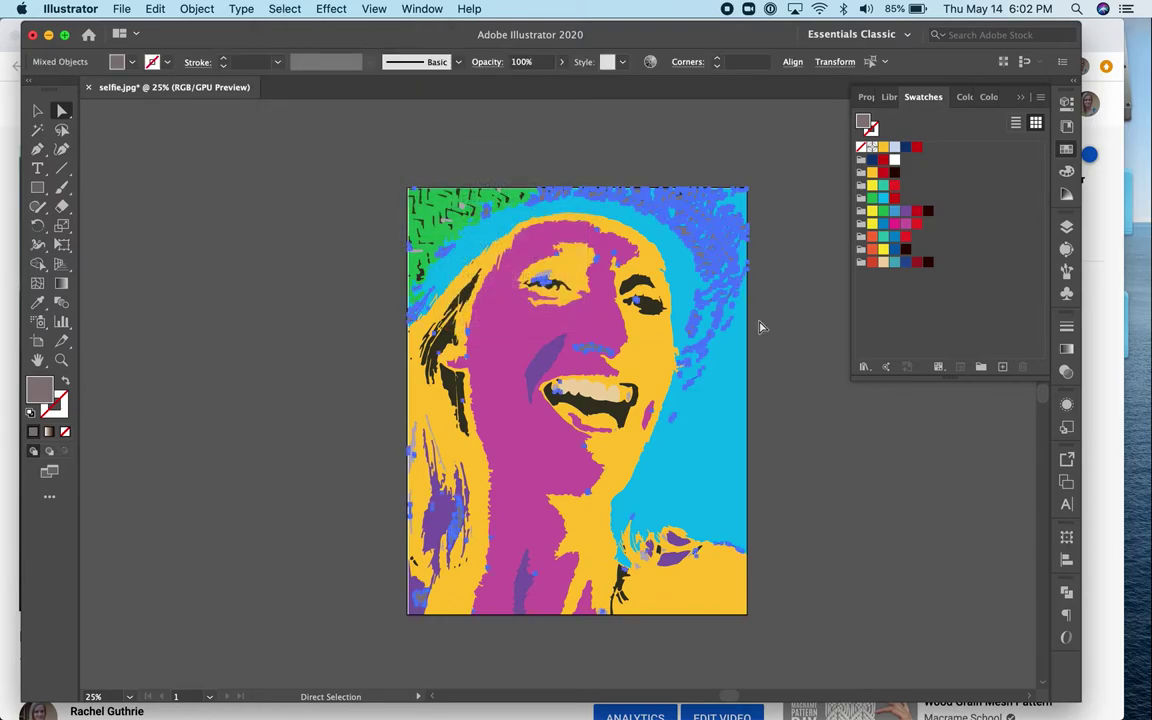
left_click(872, 200)
left_click(797, 259)
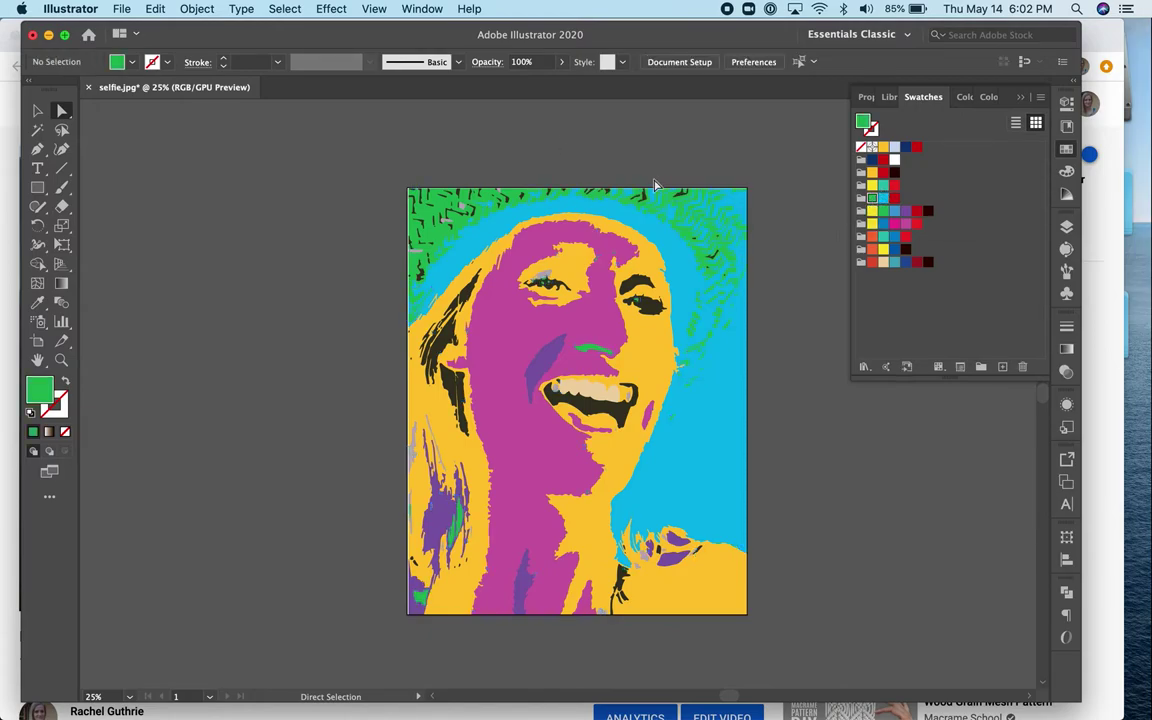
Select all dark brown-black shapes by same fill colour and fill them navy blue.
key("super+equal")
key("super+equal")
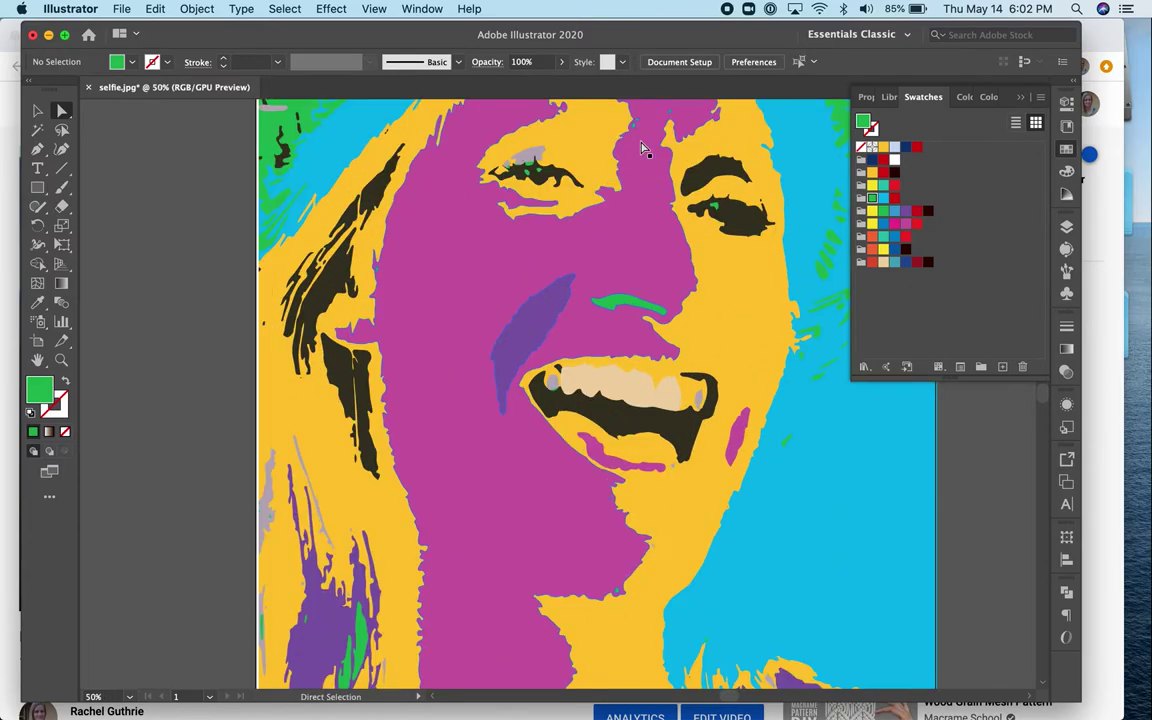
scroll(643, 148, "up", 5)
scroll(643, 148, "right", 2)
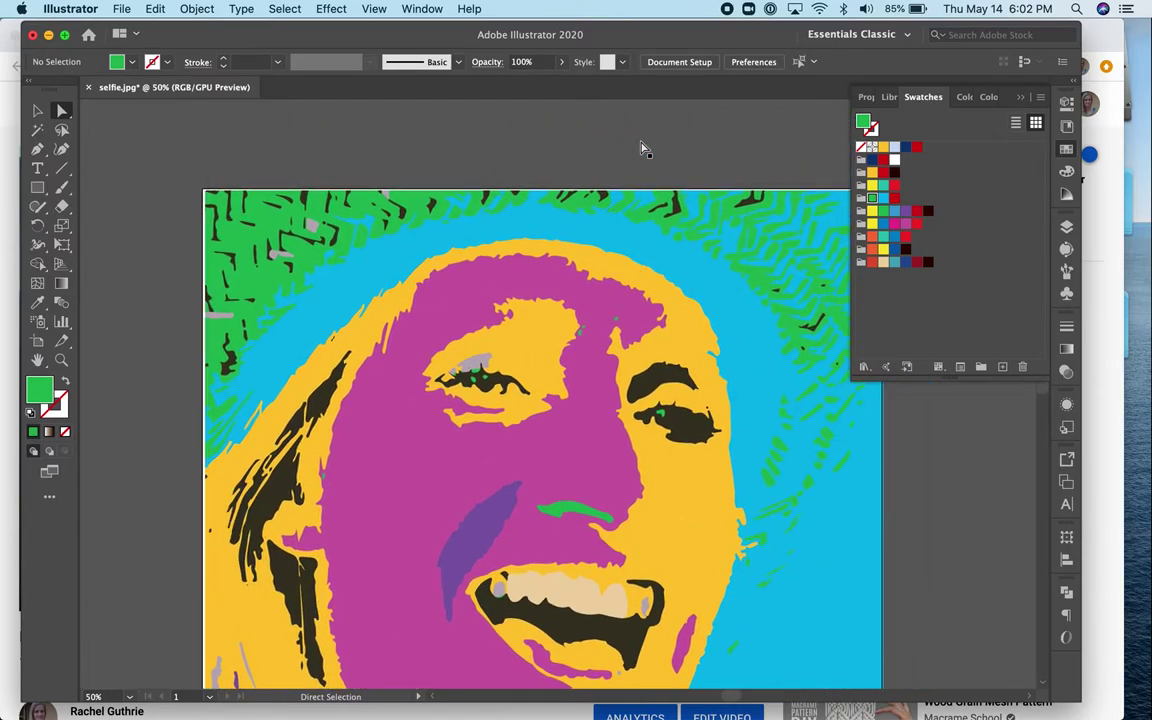
left_click(676, 205)
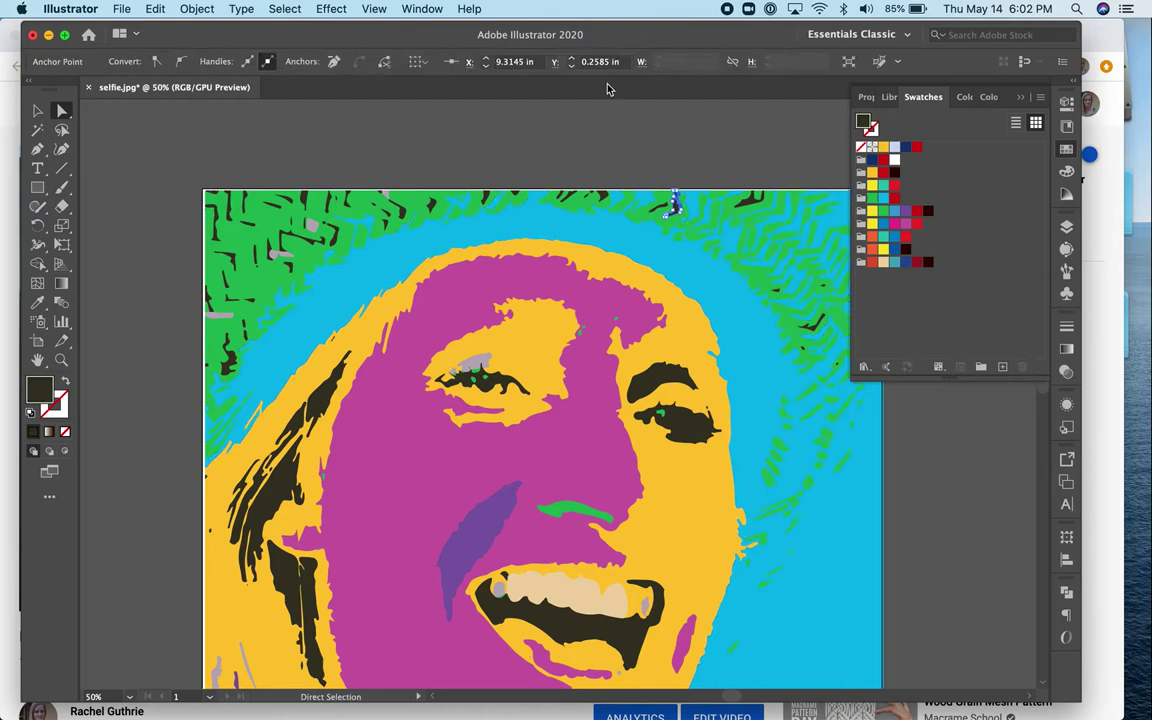
left_click(298, 10)
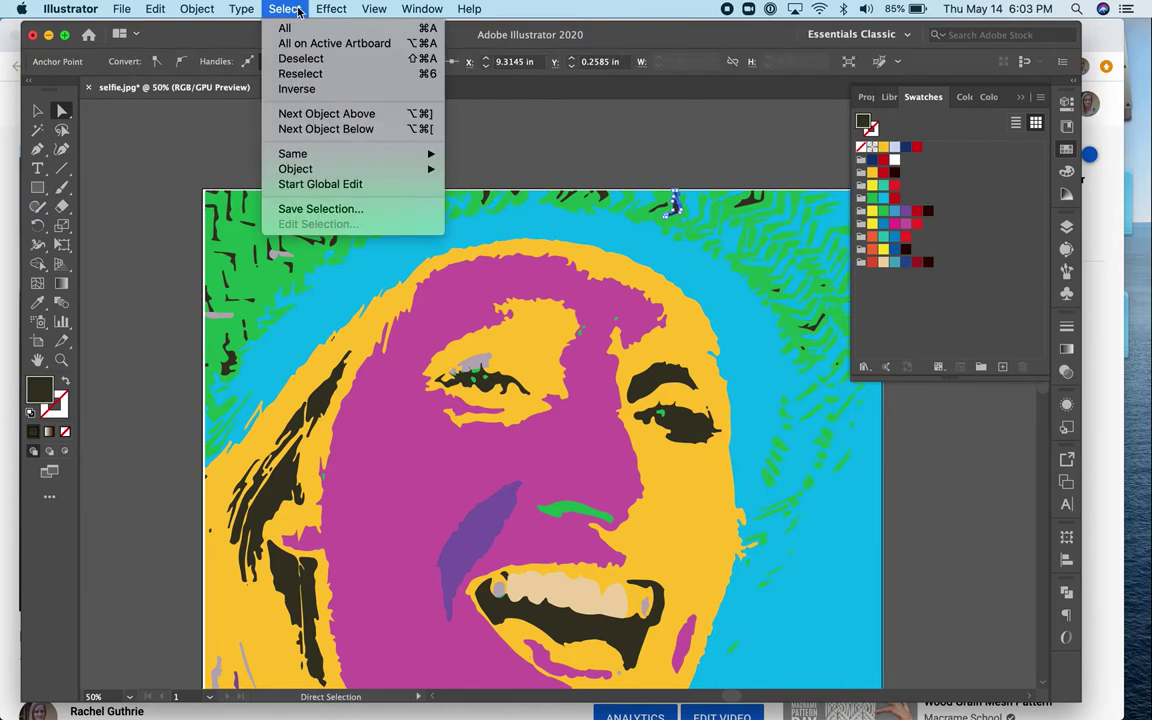
mouse_move(301, 156)
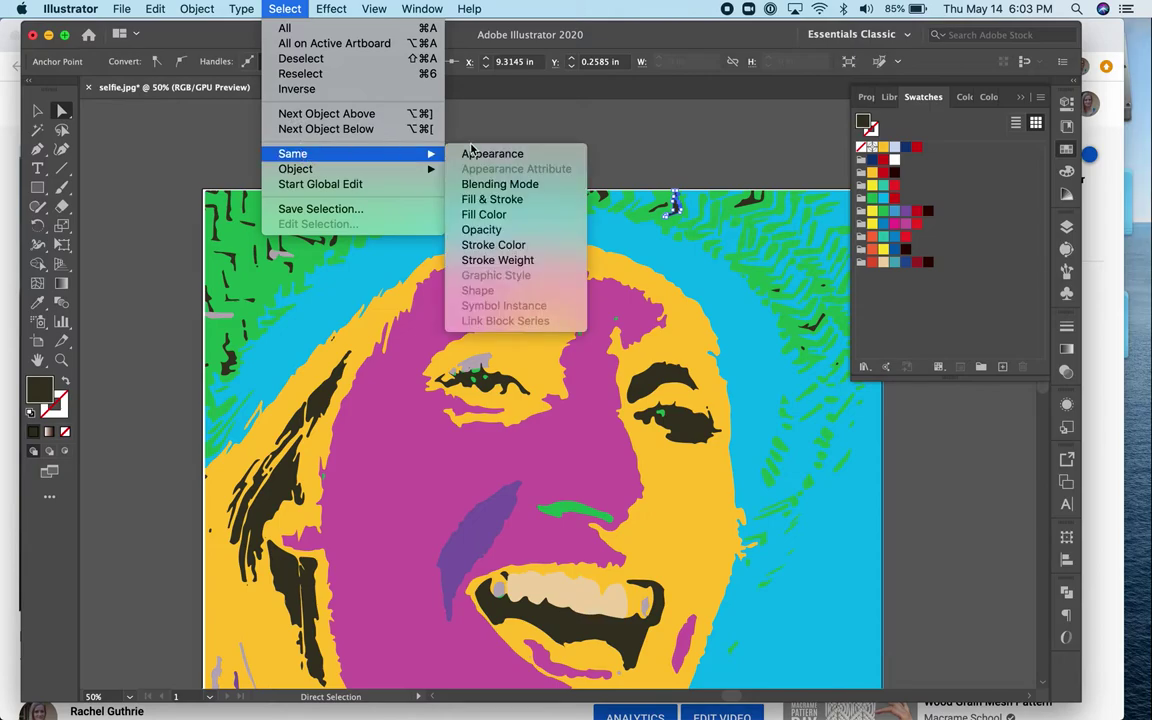
left_click(497, 220)
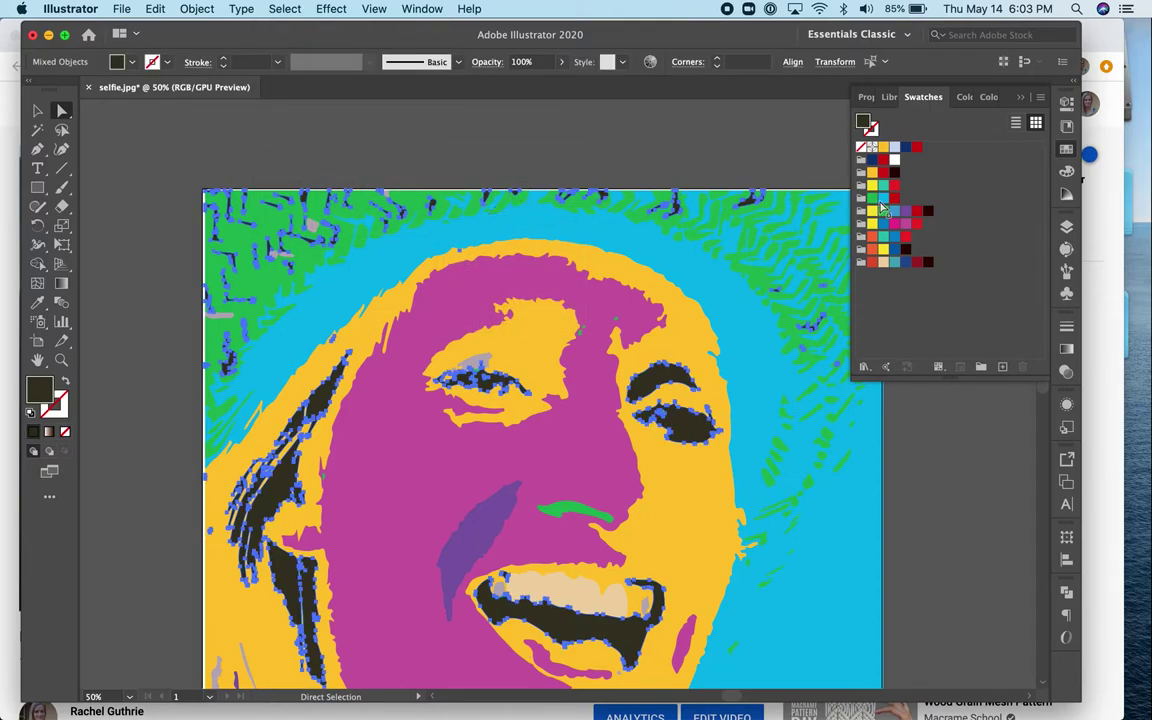
left_click(906, 263)
left_click(969, 510)
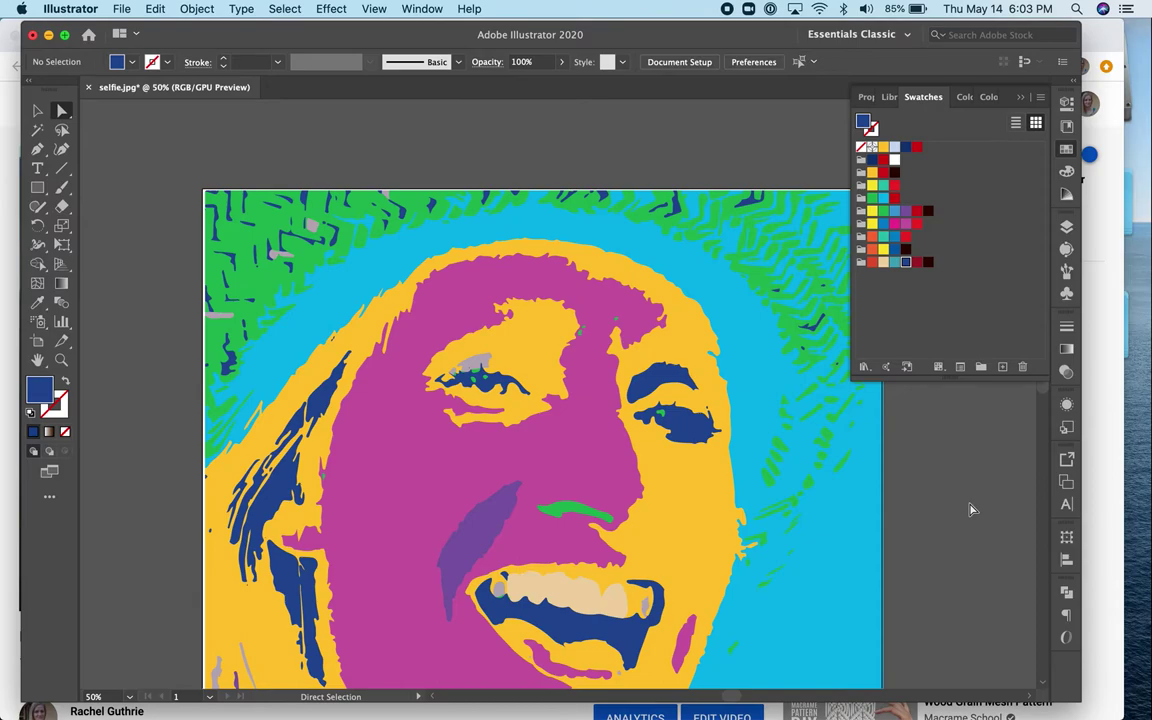
scroll(969, 510, "down", 5)
scroll(969, 510, "right", 2)
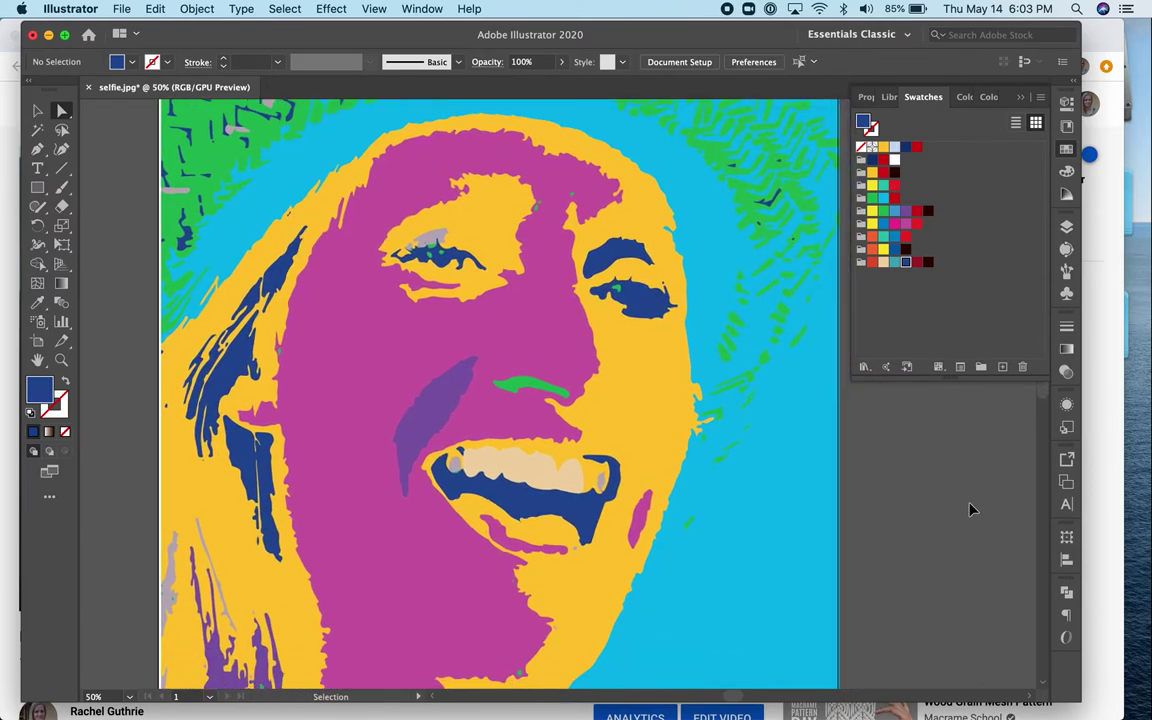
key("super+minus")
key("super+minus")
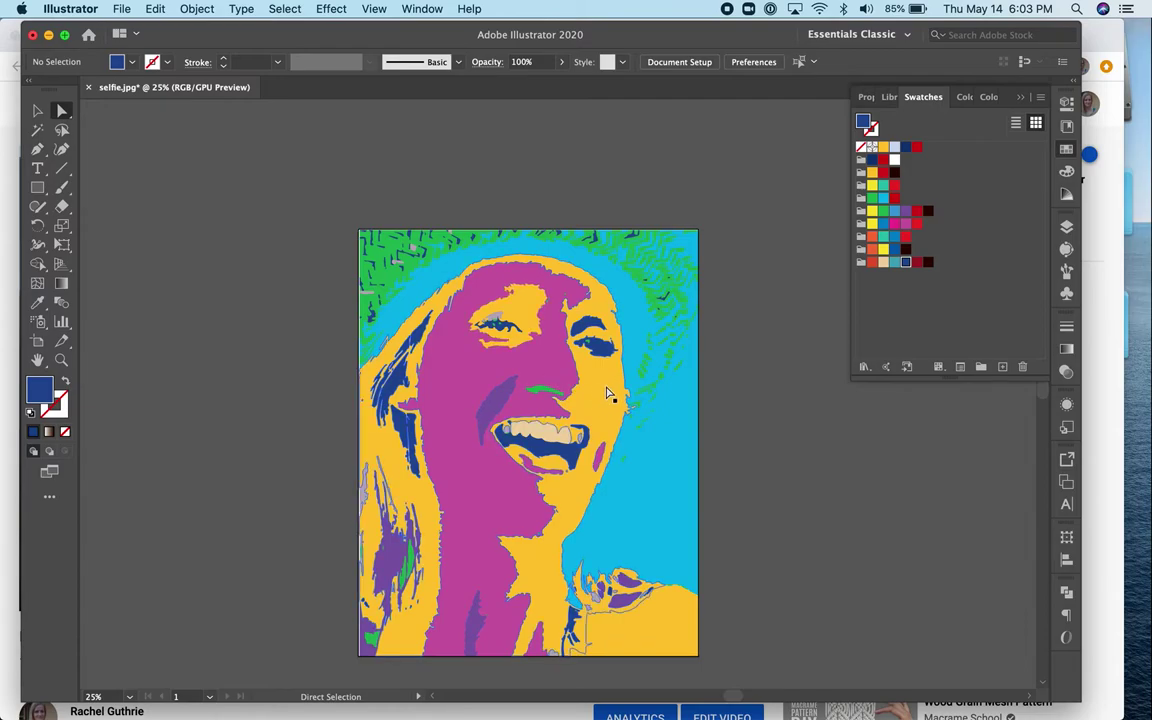
Fill the magenta face shape with beige.
left_click(545, 376)
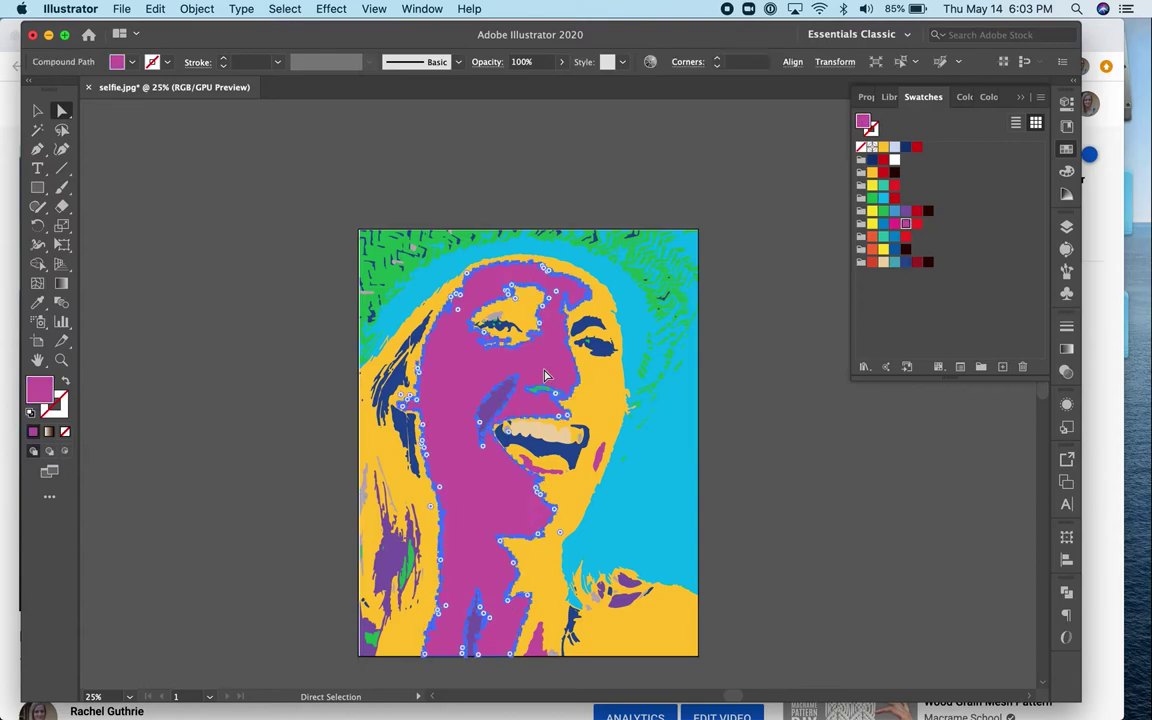
left_click(884, 264)
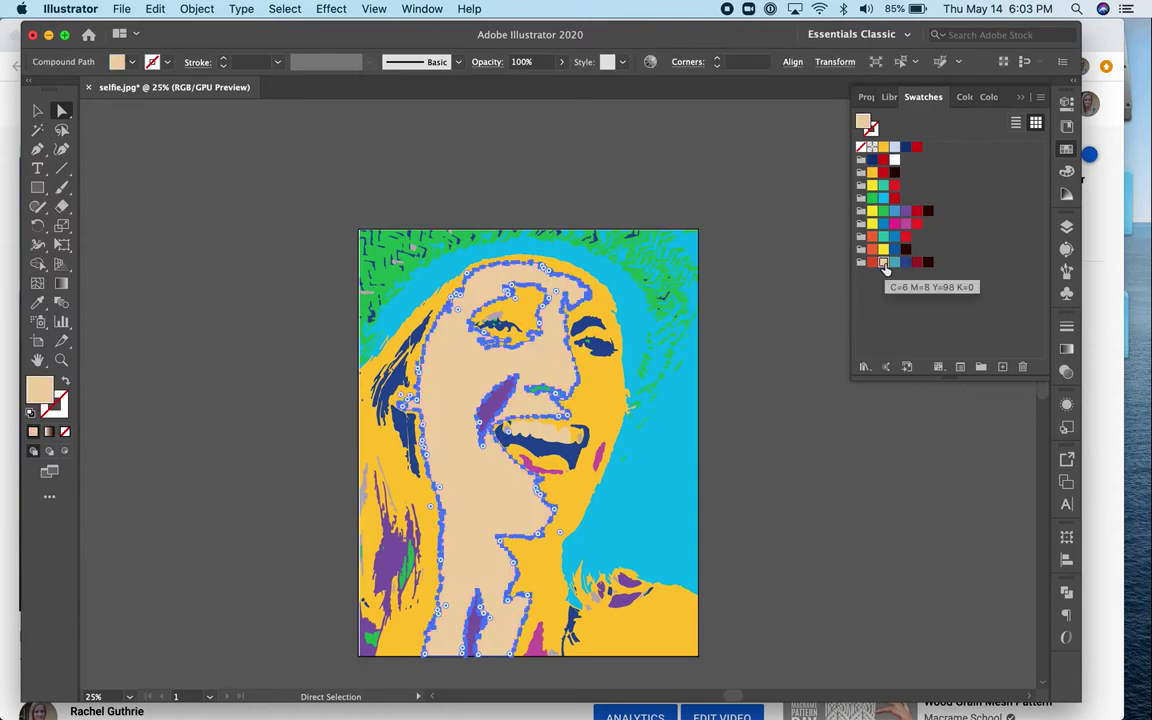
left_click(762, 418)
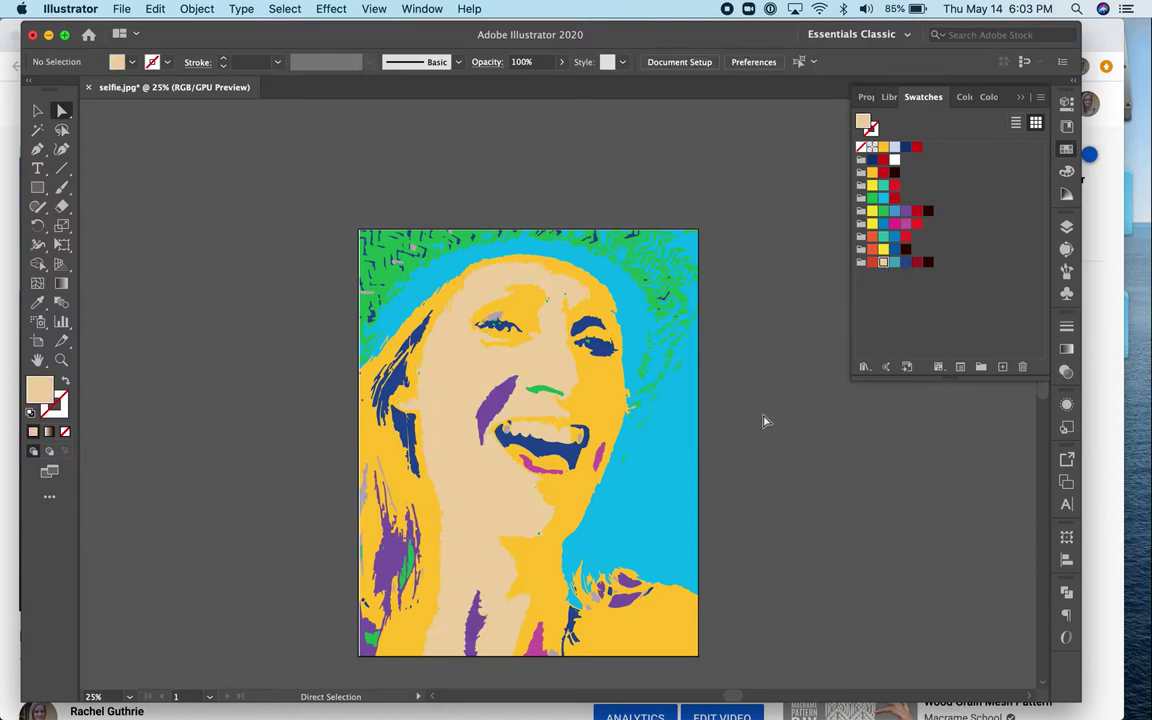
Fill the yellow hair and neck areas with magenta.
left_click(607, 404)
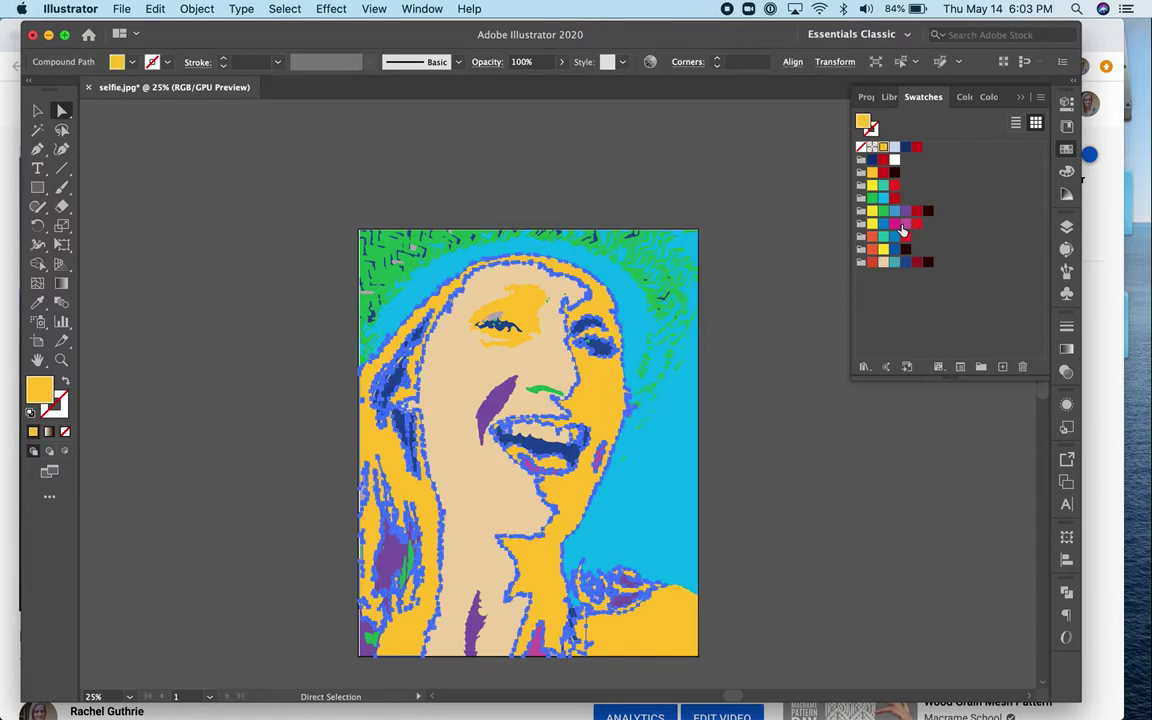
left_click(905, 226)
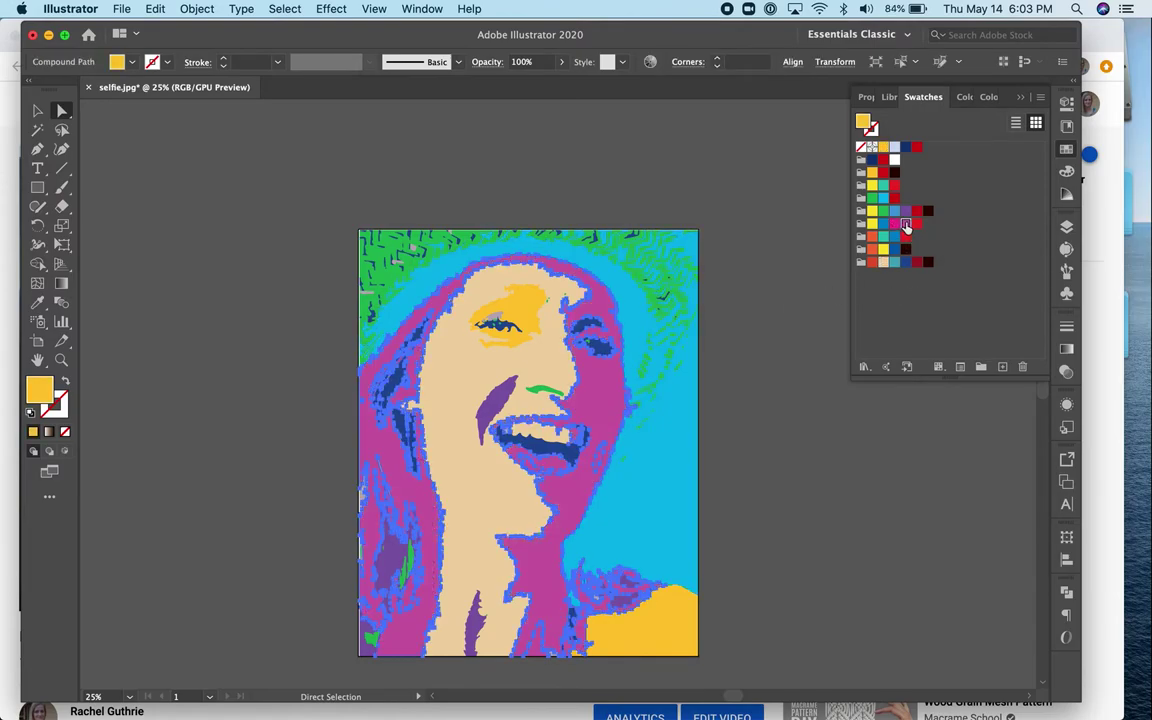
left_click(754, 503)
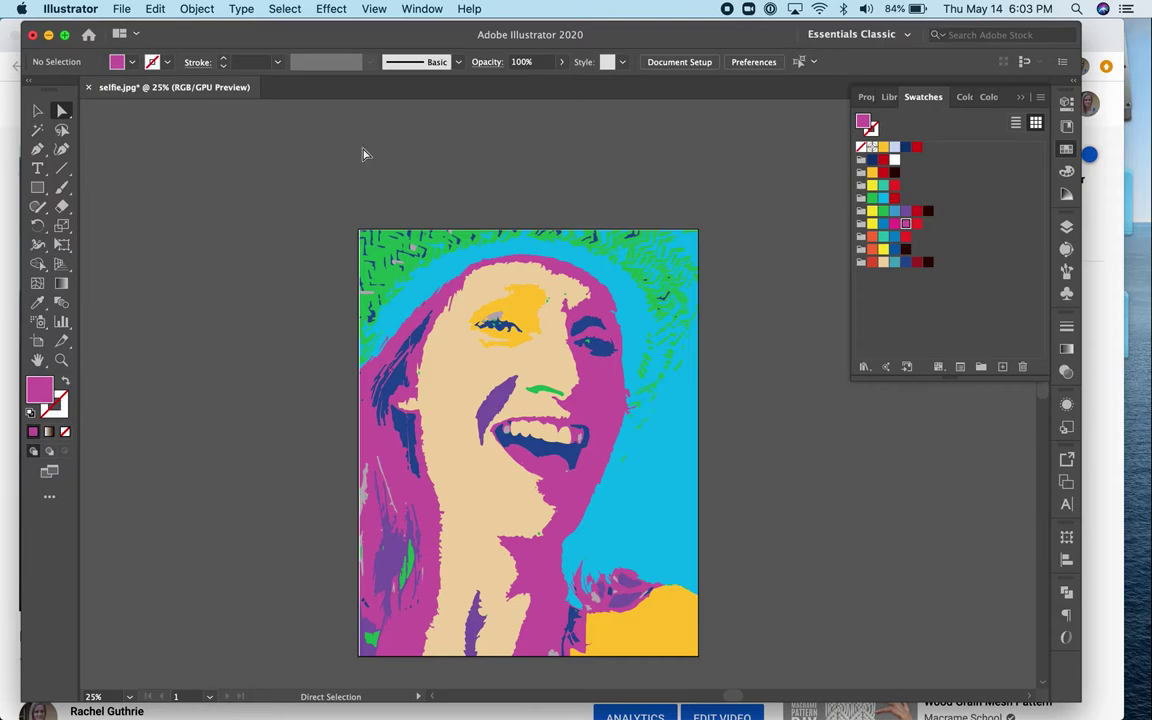
Turn on the rulers around the canvas from the View menu.
key("super+r")
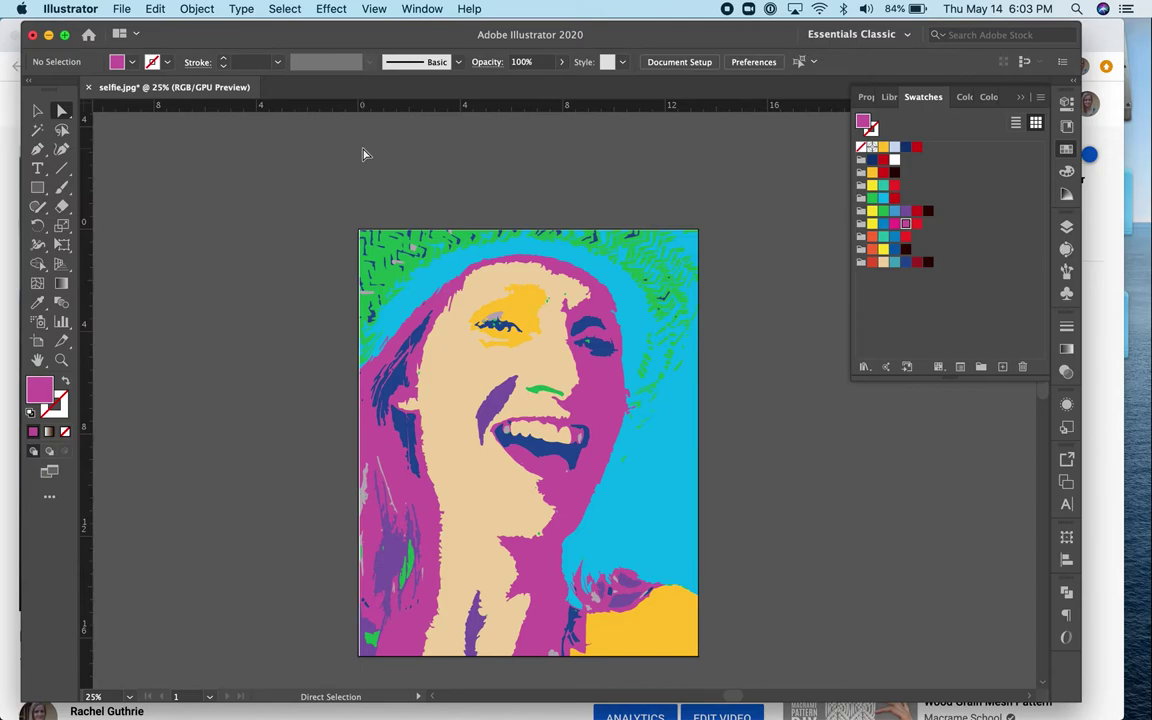
key("super+r")
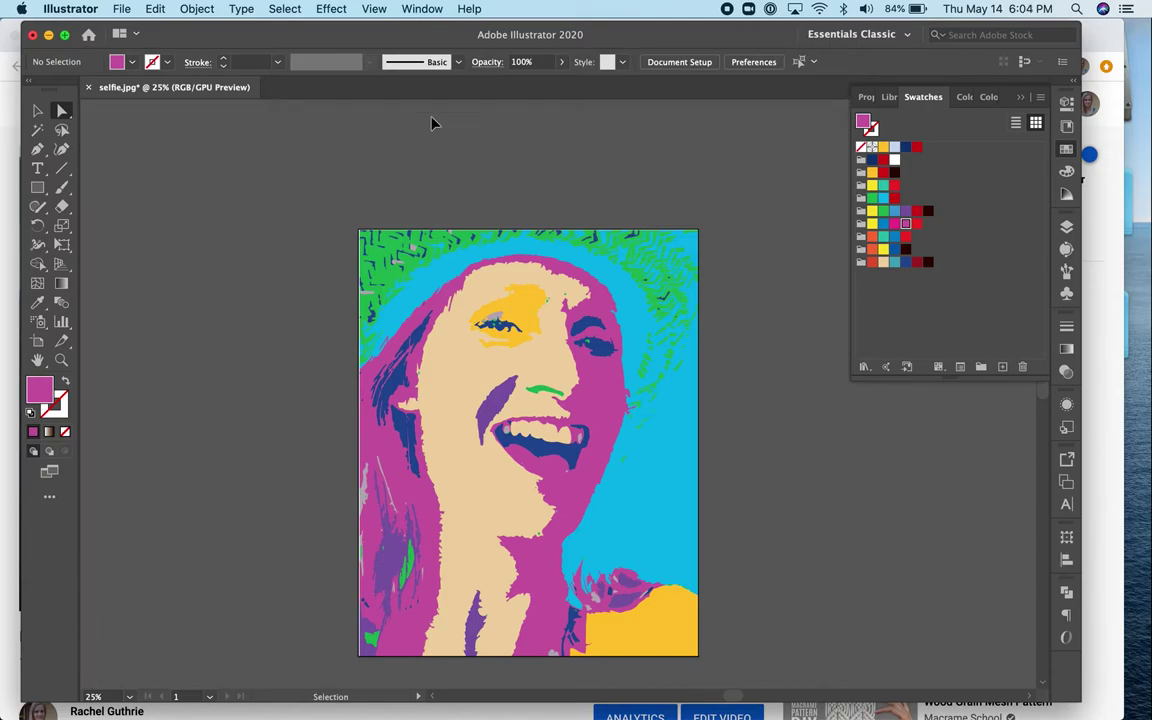
left_click(375, 9)
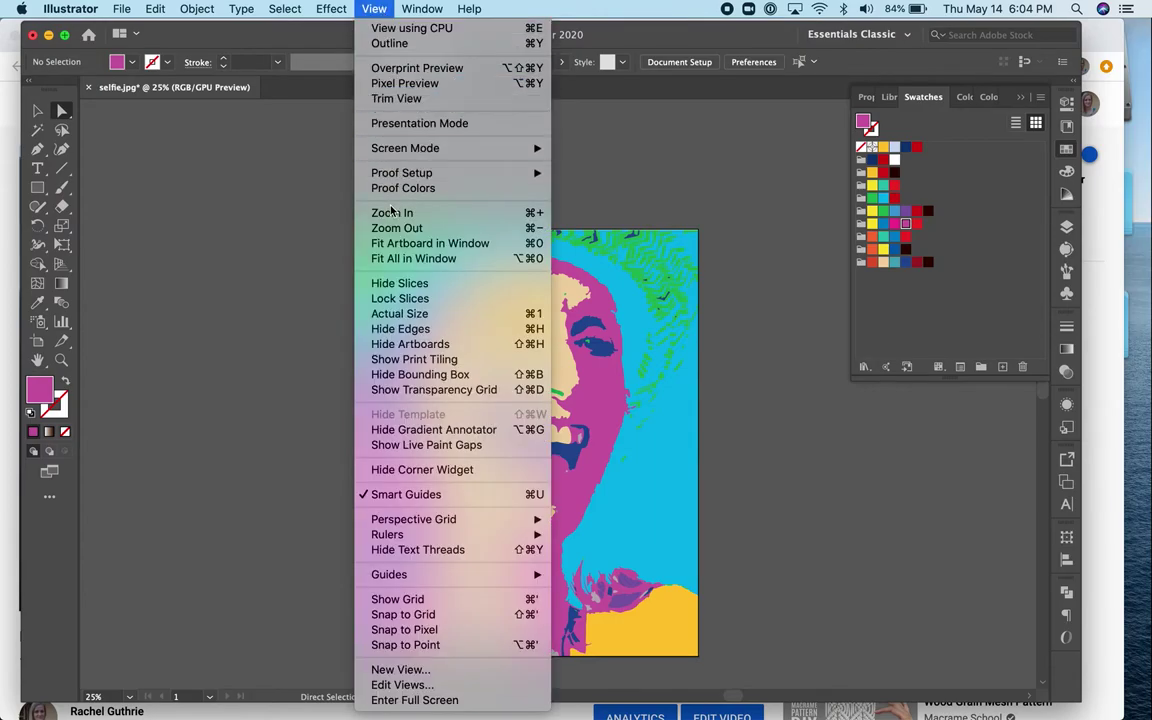
mouse_move(397, 537)
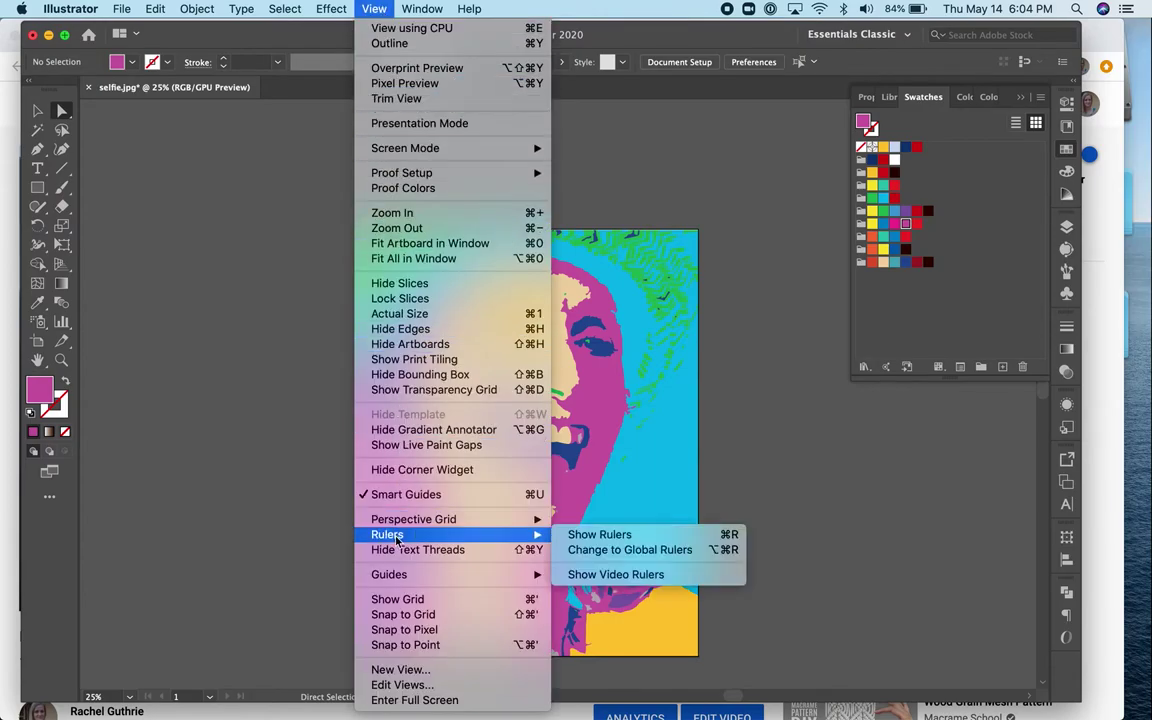
left_click(615, 534)
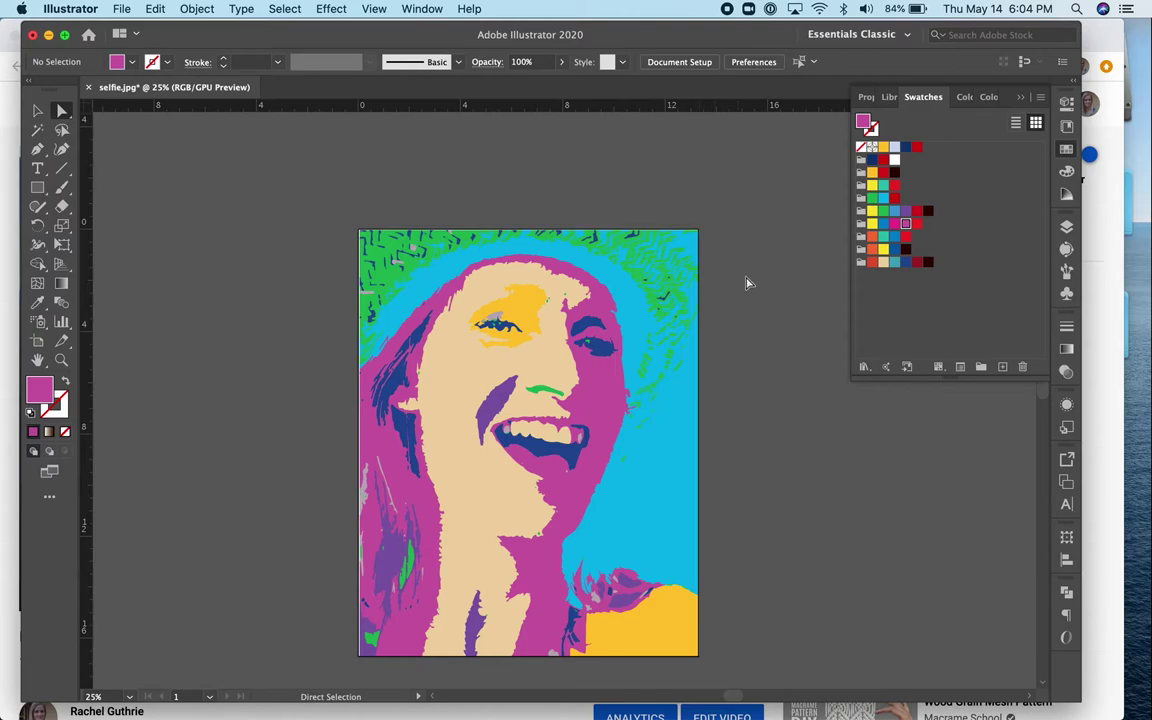
Enlarge the artboard right and downward to about 26.3 × 31.2 in with the Artboard tool.
scroll(745, 282, "right", 5)
scroll(745, 282, "down", 3)
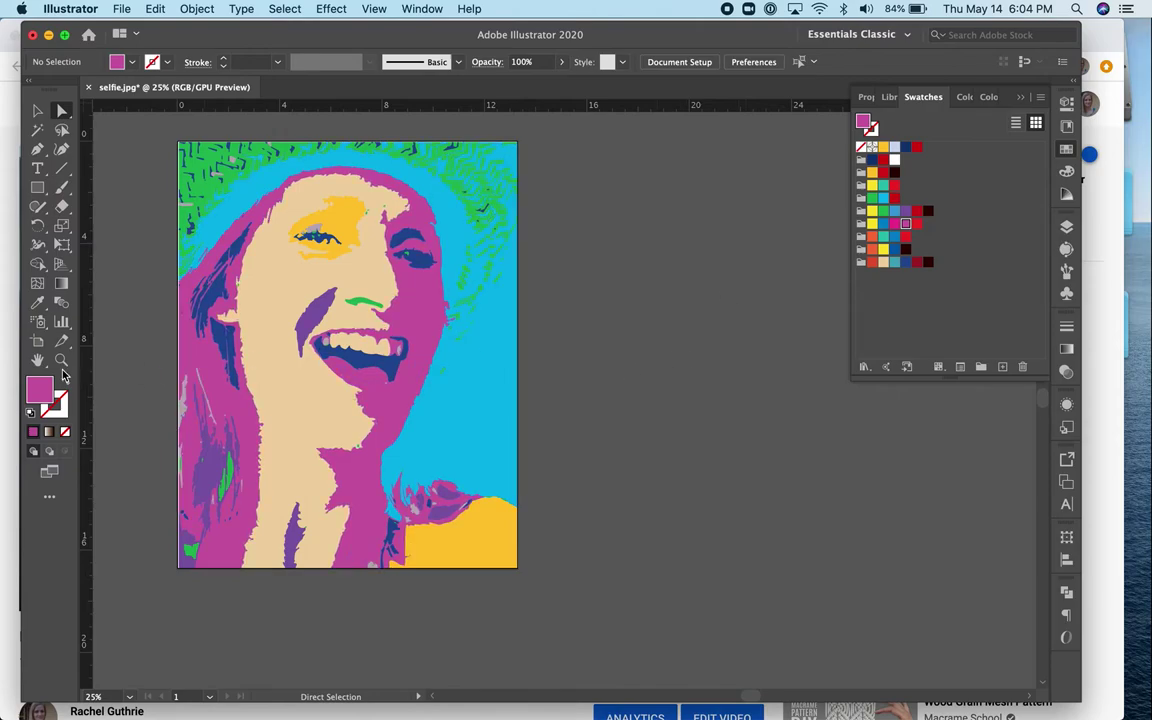
left_click(38, 343)
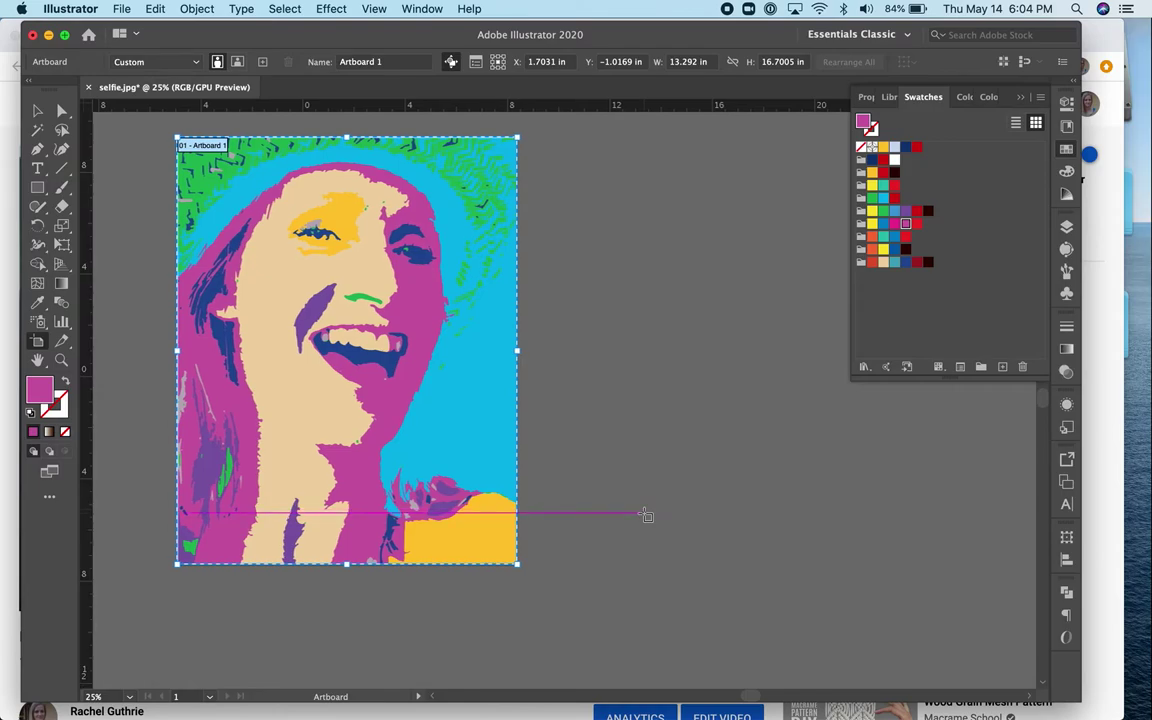
scroll(645, 516, "down", 3)
scroll(645, 516, "right", 1)
key("super+minus")
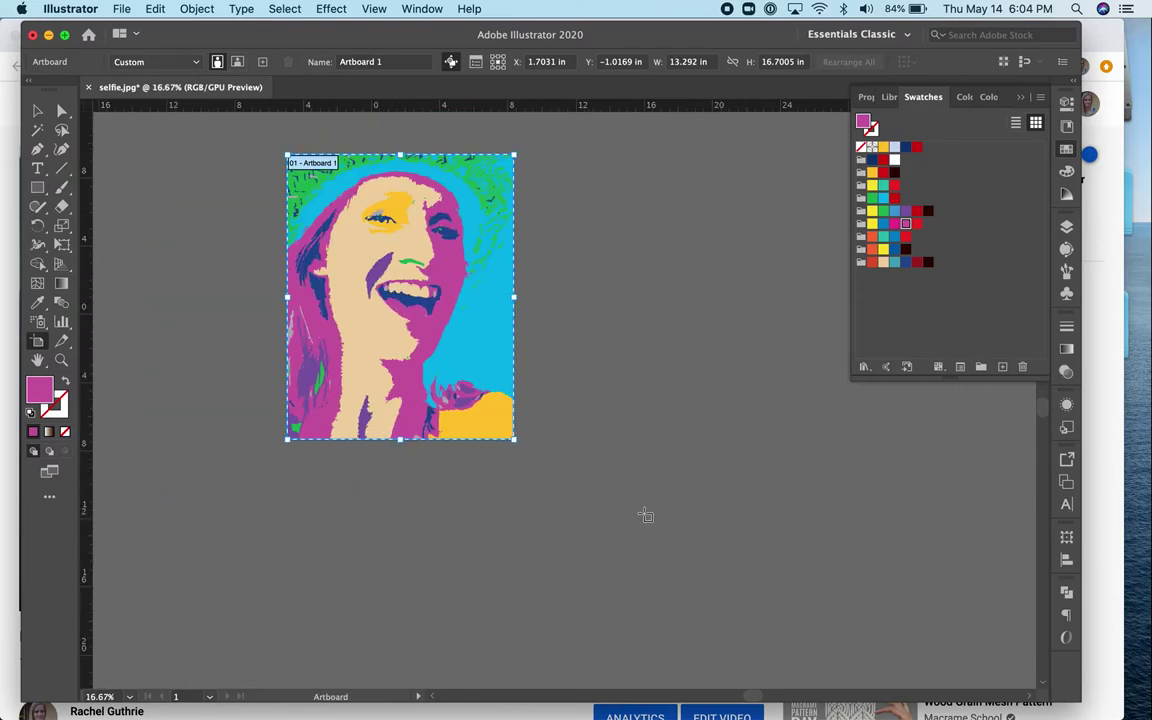
left_click_drag(514, 438, 736, 686)
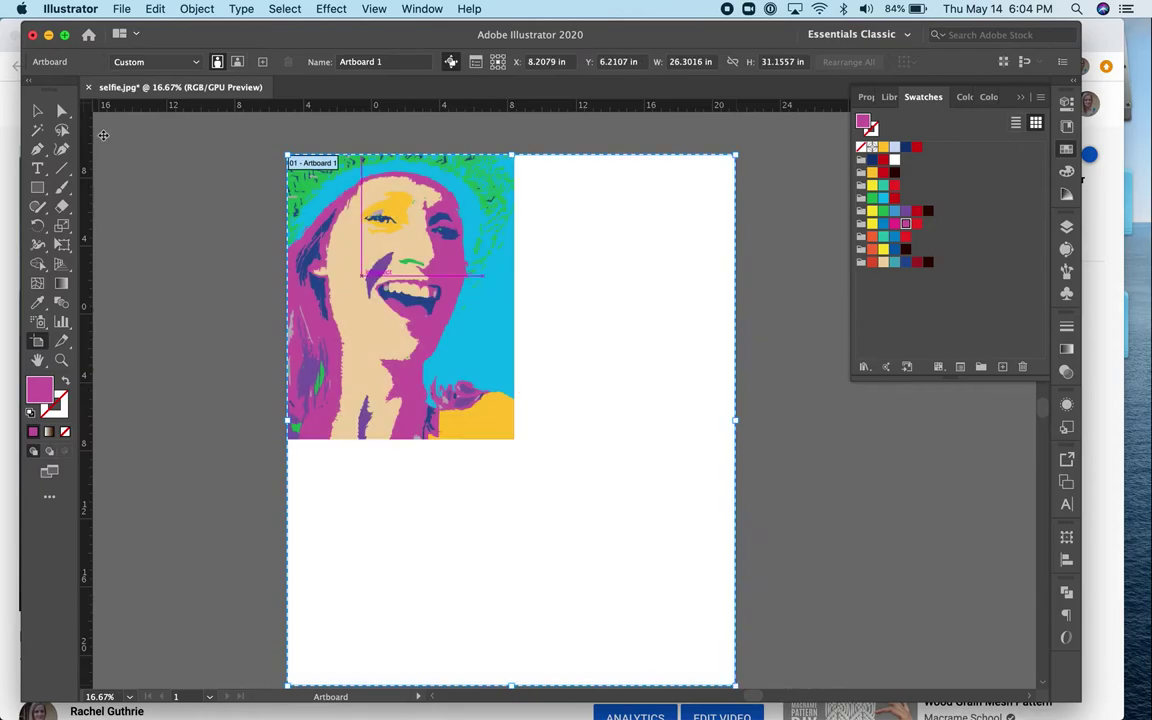
left_click(36, 111)
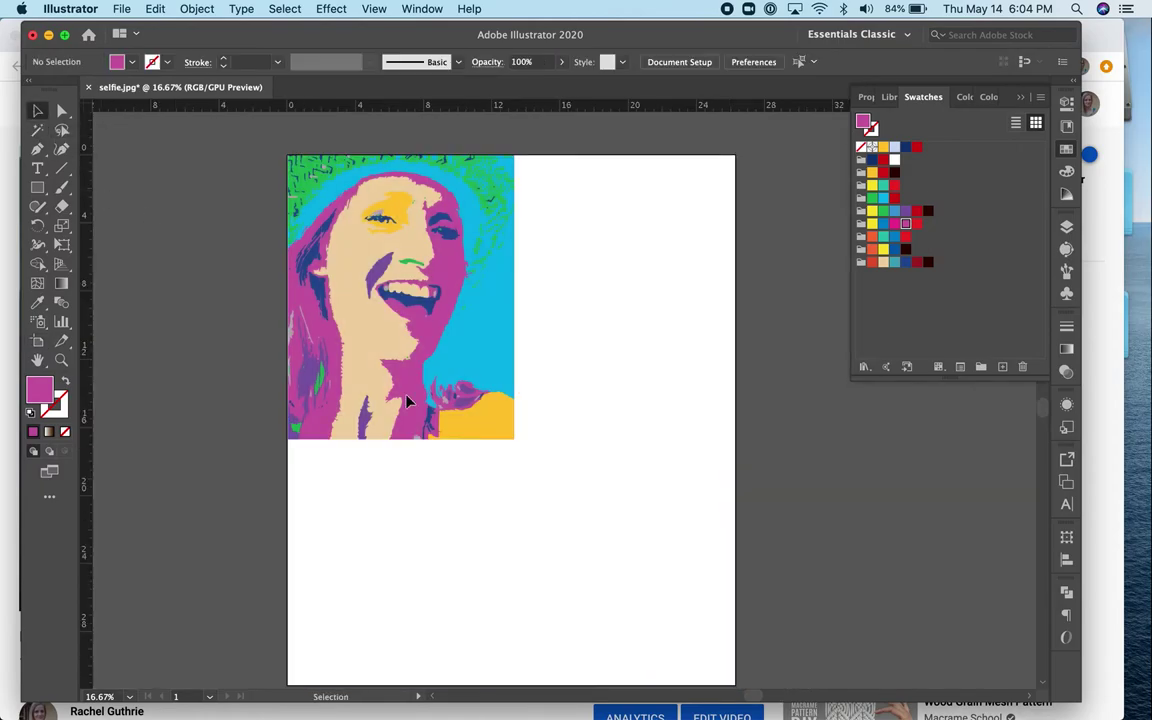
Copy the portrait group and place the pasted duplicate right beside the original.
left_click(352, 248)
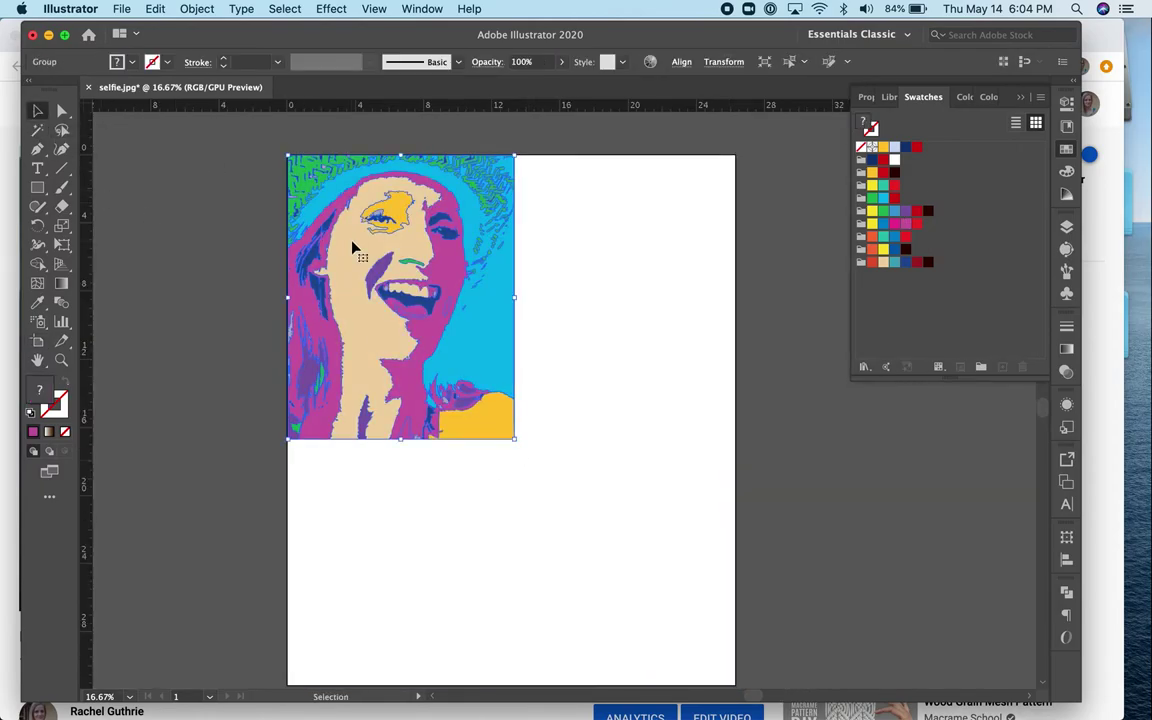
left_click(156, 10)
left_click(170, 84)
left_click(143, 202)
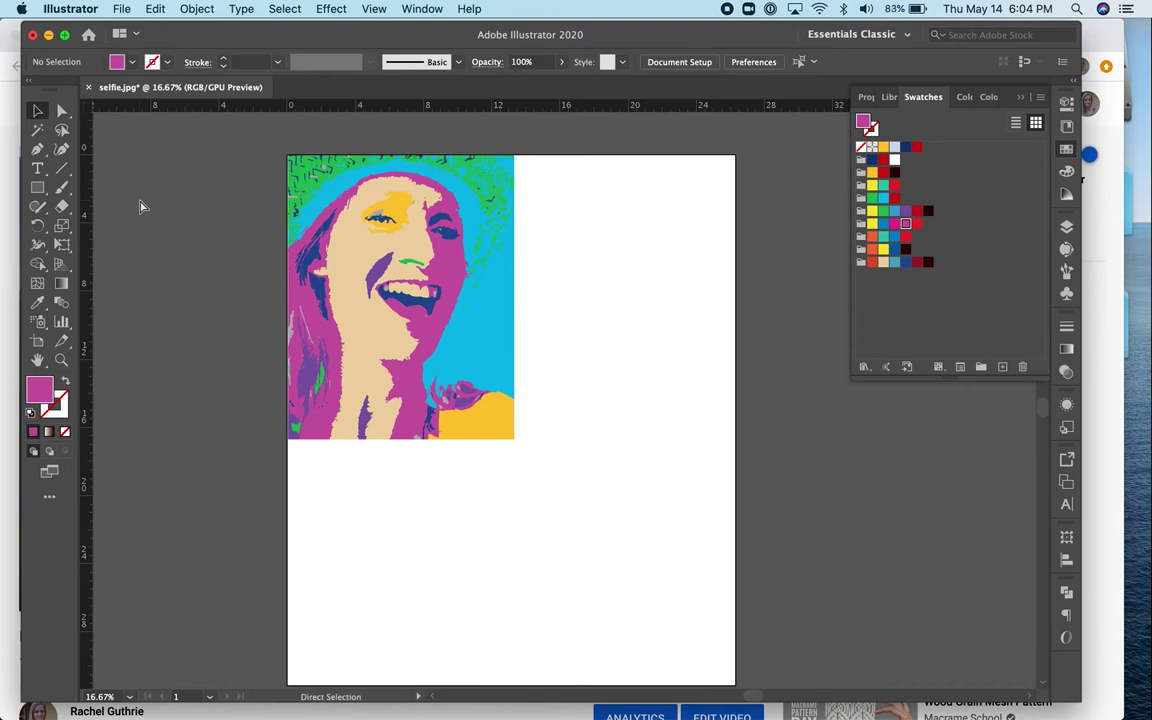
key("super+v")
left_click_drag(572, 361, 636, 257)
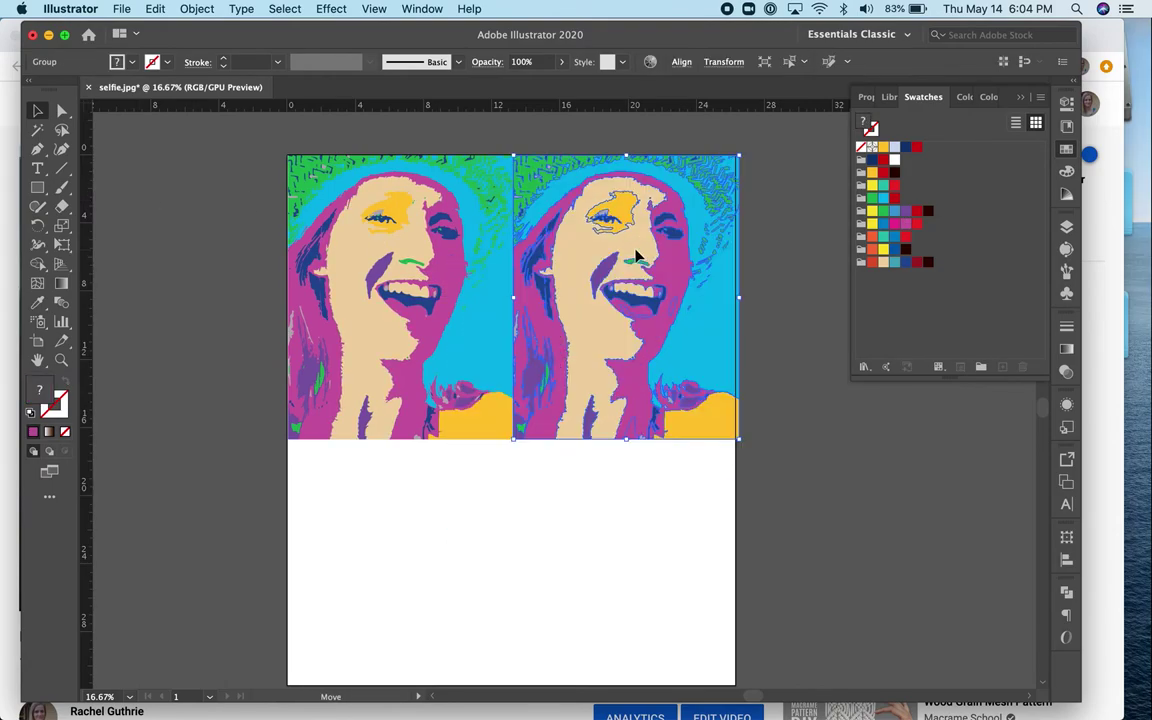
left_click(645, 539)
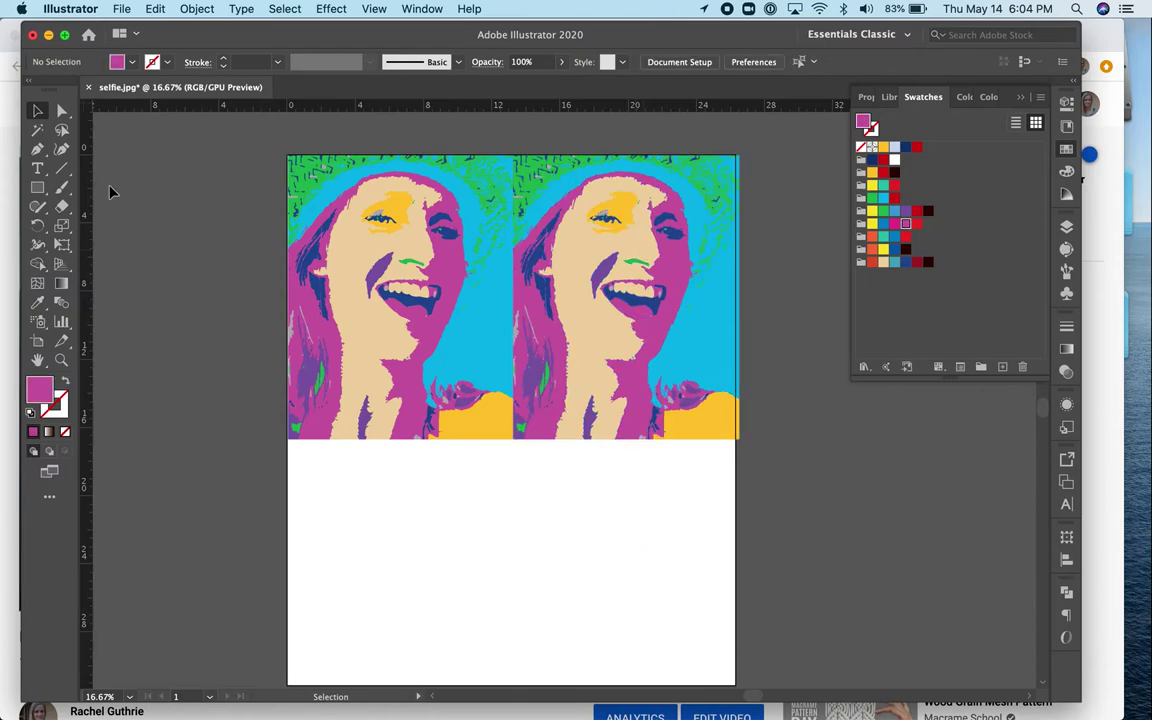
Widen the artboard's right edge to about 26.5 in so it meets the second portrait.
left_click(37, 341)
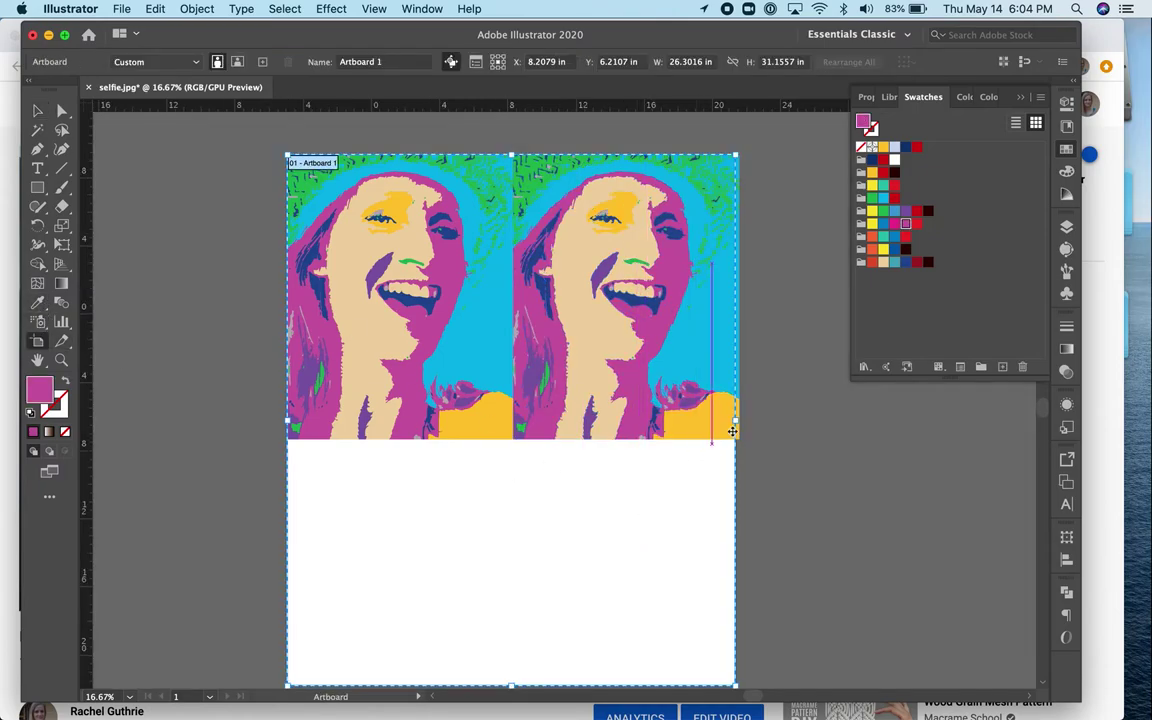
left_click_drag(736, 421, 746, 417)
scroll(793, 468, "down", 3)
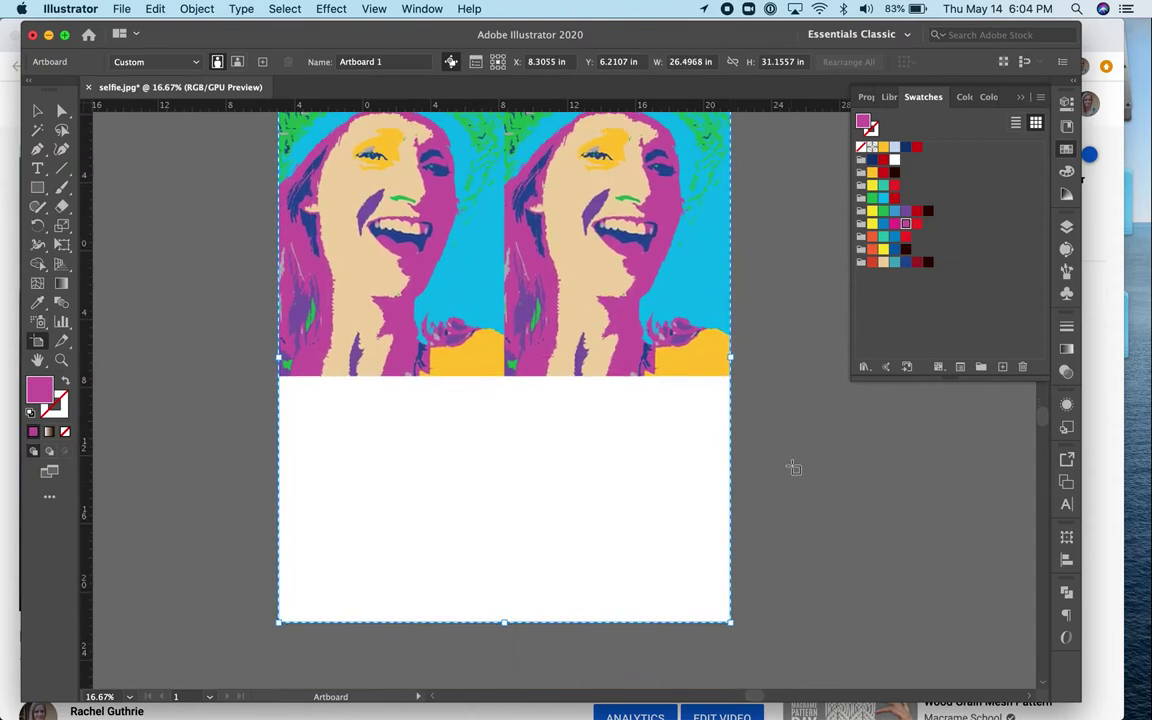
left_click(37, 112)
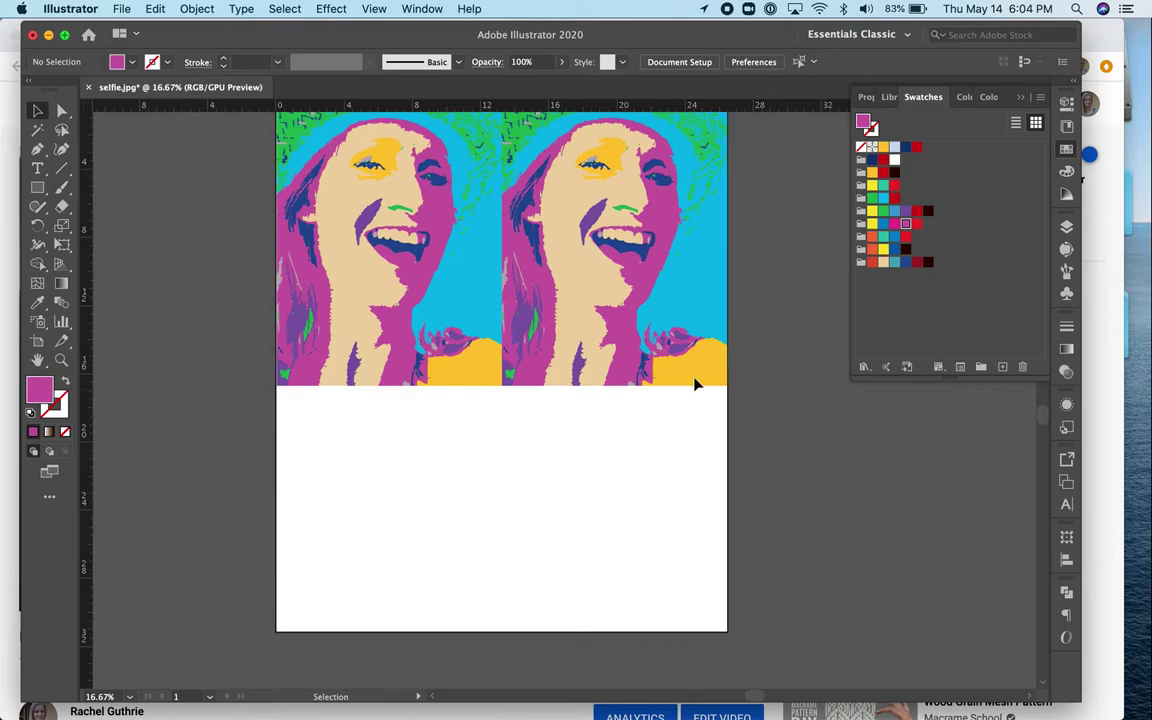
scroll(458, 239, "up", 2)
scroll(280, 120, "up", 1)
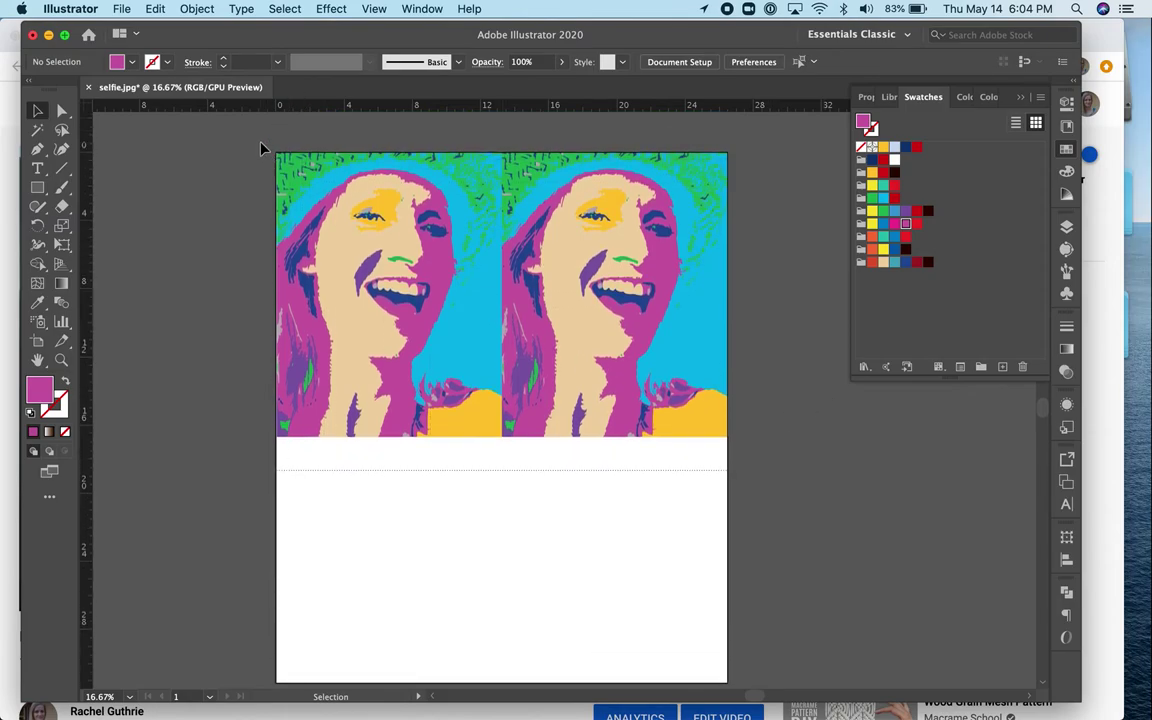
Select all, copy and paste both portraits, and drag the duplicate pair beneath the original row.
key("super+a")
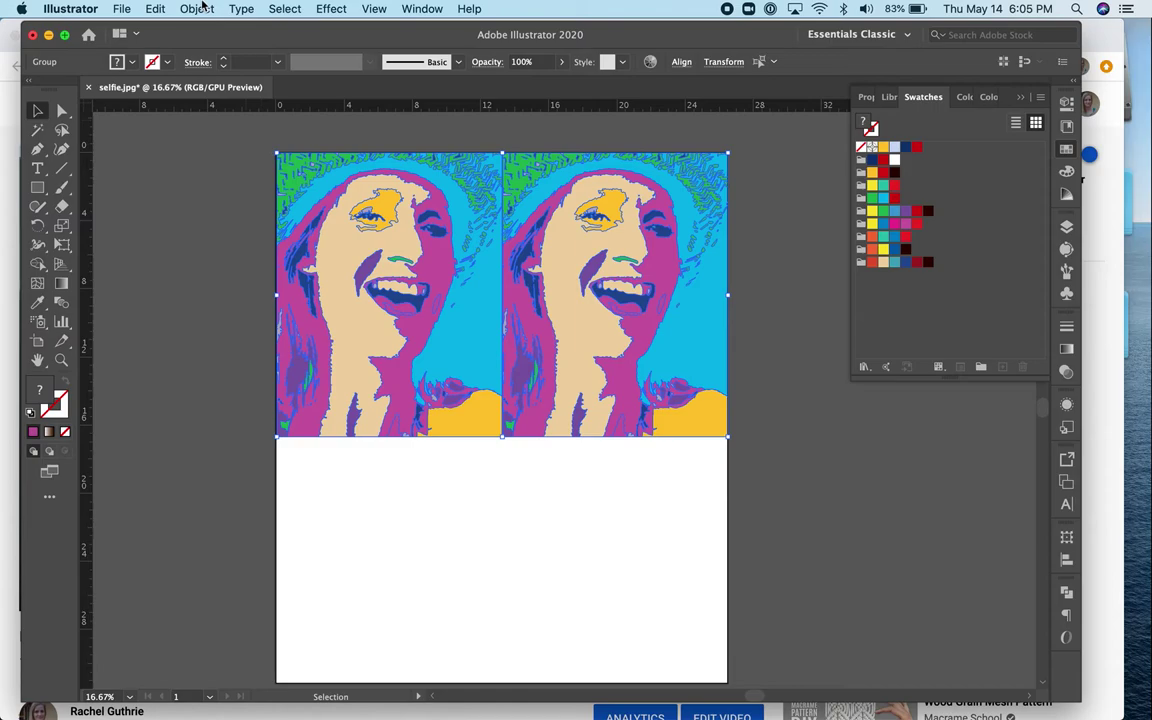
left_click(155, 8)
left_click(170, 85)
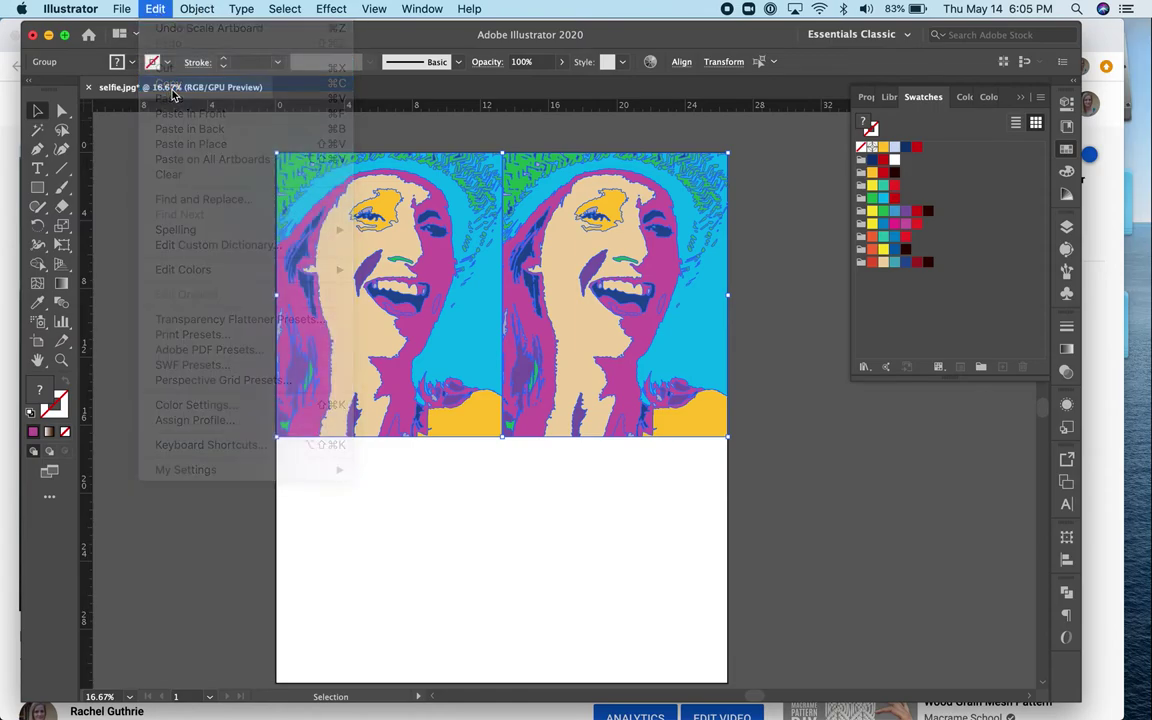
left_click(155, 9)
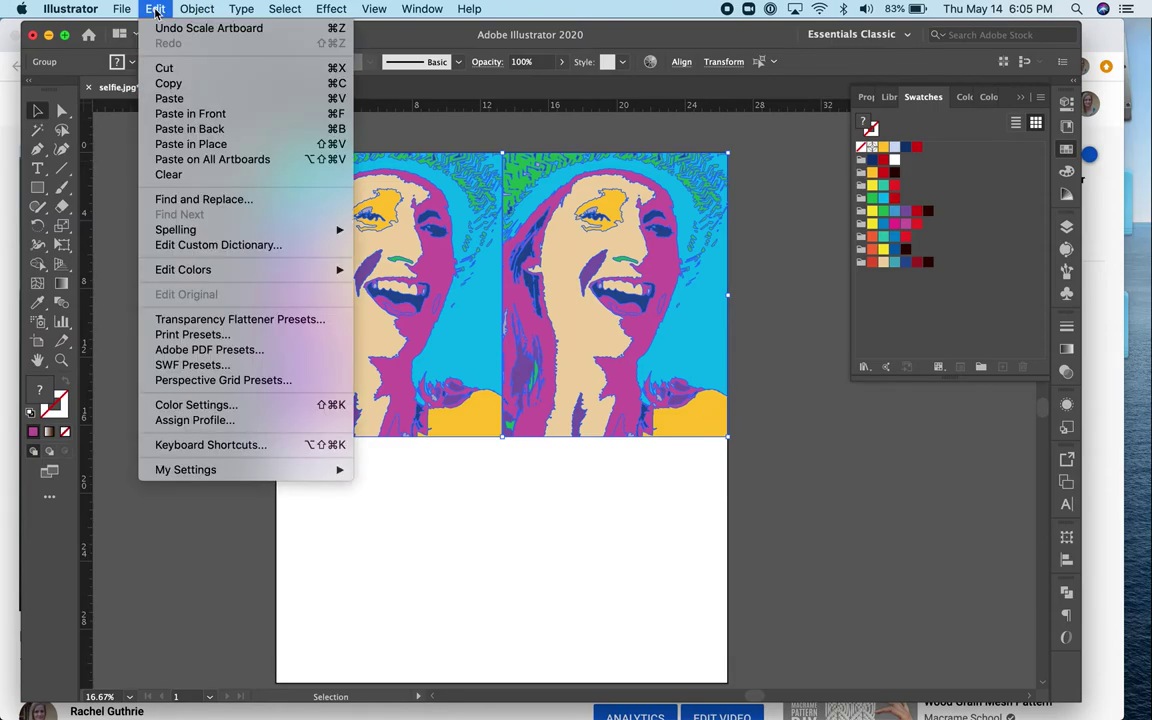
left_click(165, 98)
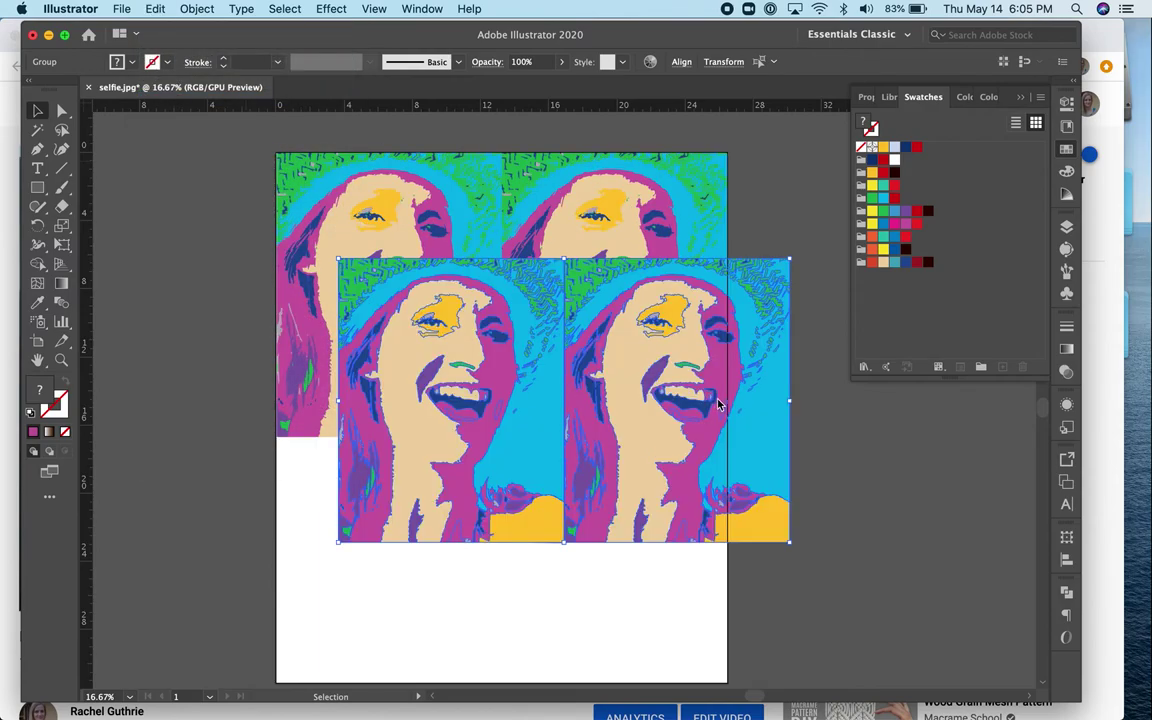
scroll(843, 527, "down", 5)
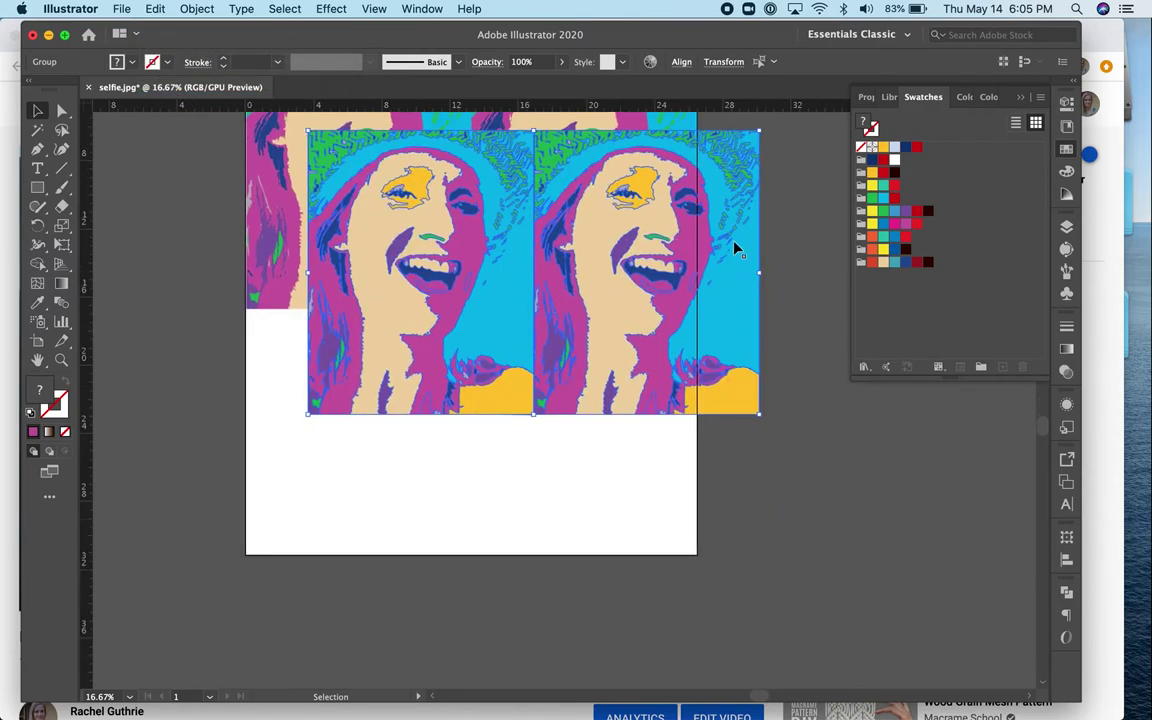
left_click_drag(740, 268, 679, 453)
left_click(756, 468)
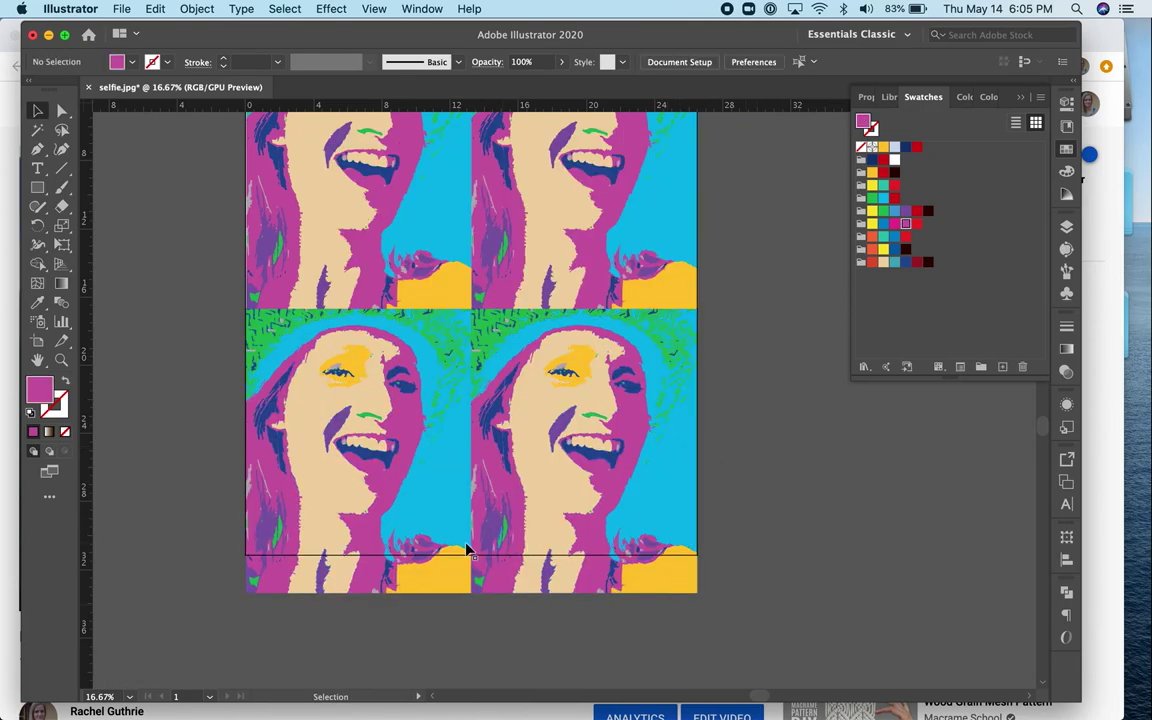
Drag the artboard's bottom edge down to cover the lower pair of portraits.
left_click(37, 339)
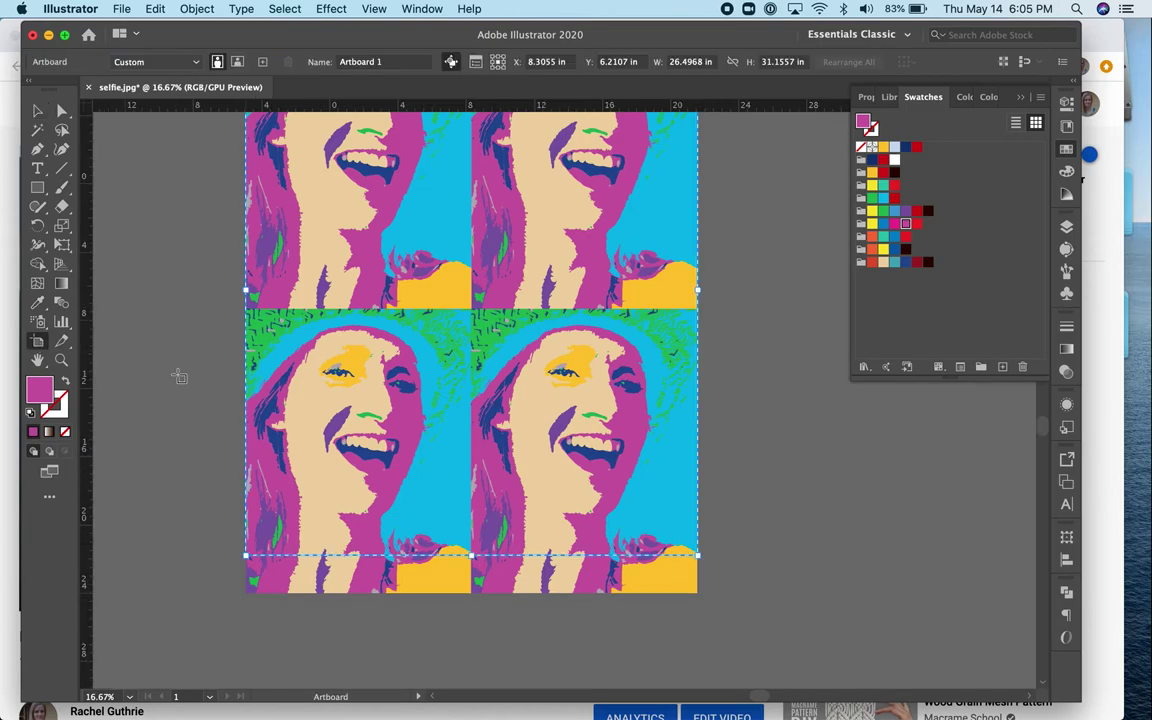
left_click_drag(471, 555, 474, 591)
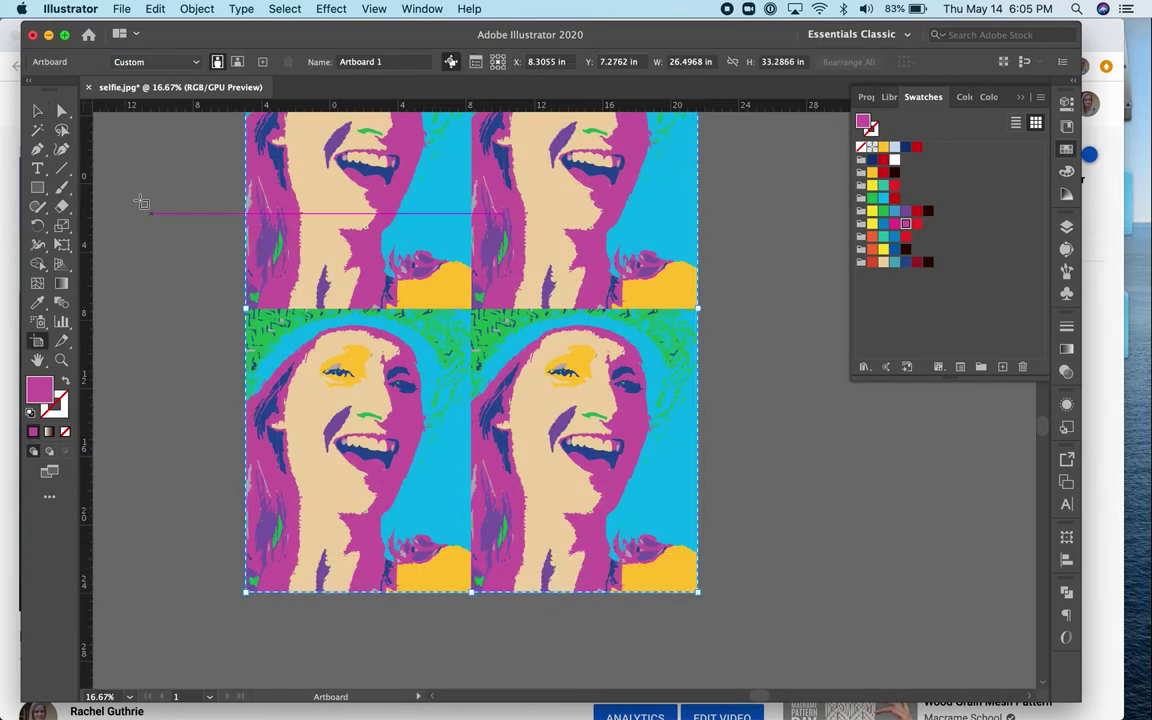
left_click(60, 110)
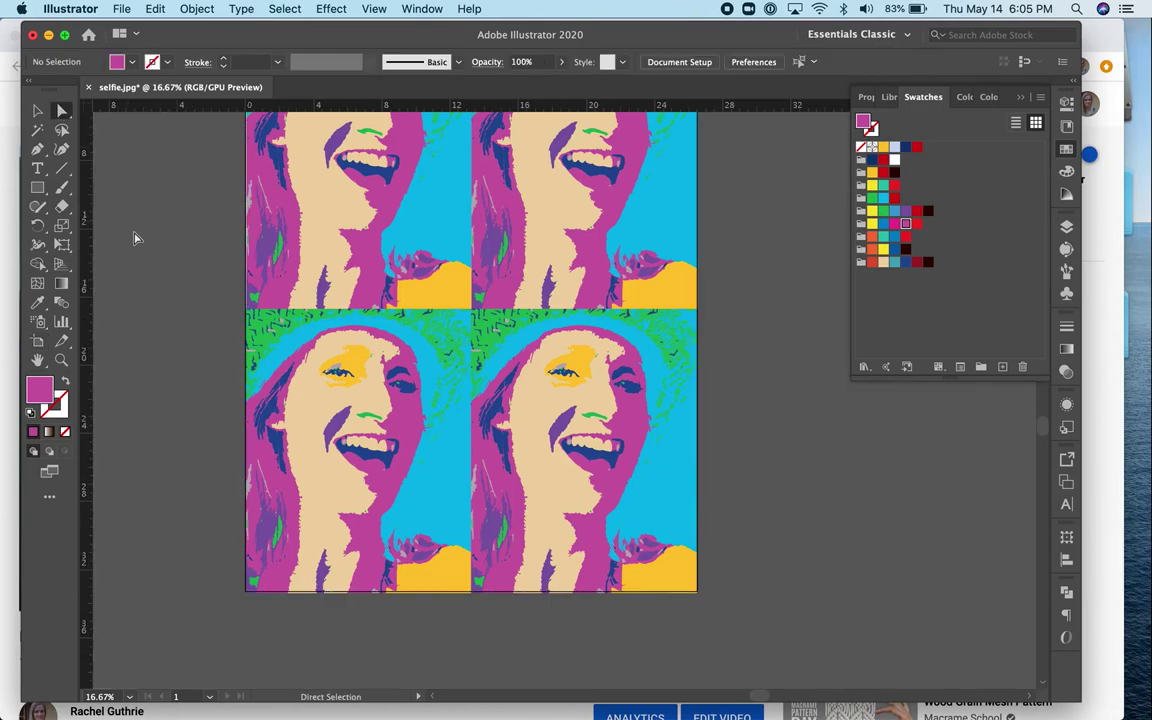
scroll(135, 239, "up", 3)
scroll(135, 239, "up", 2)
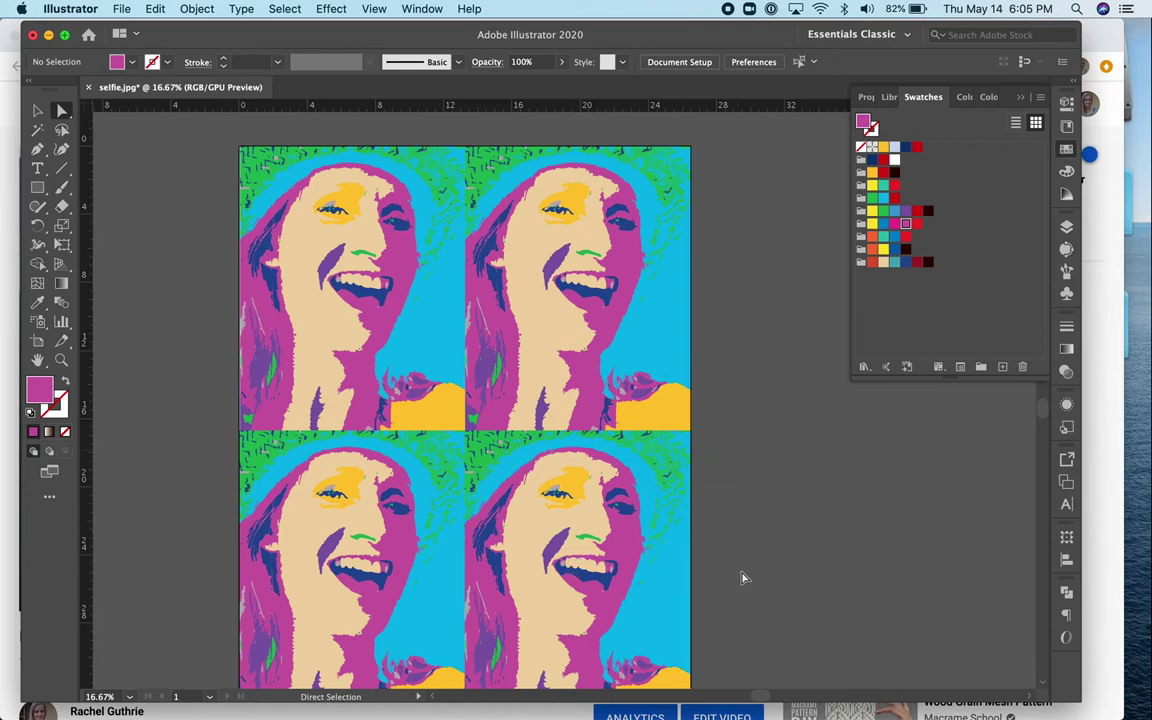
Fill the bottom-right portrait's hair orange and its purple cheek shape magenta.
left_click(632, 546)
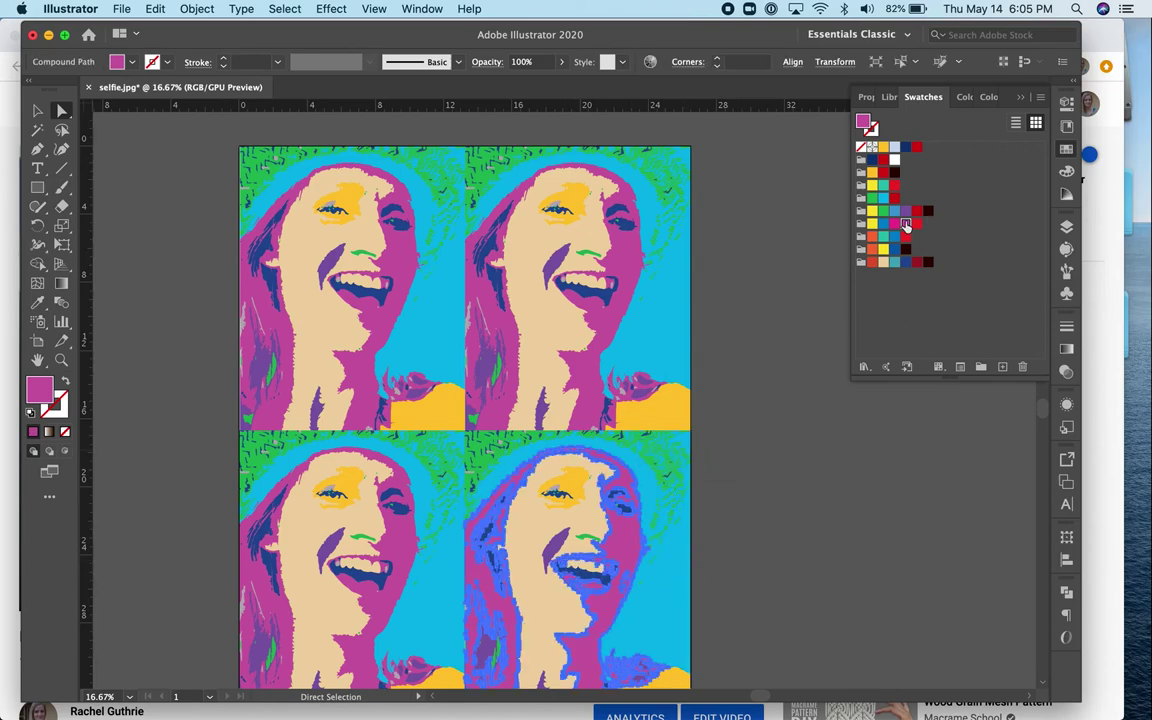
left_click(872, 237)
left_click(784, 527)
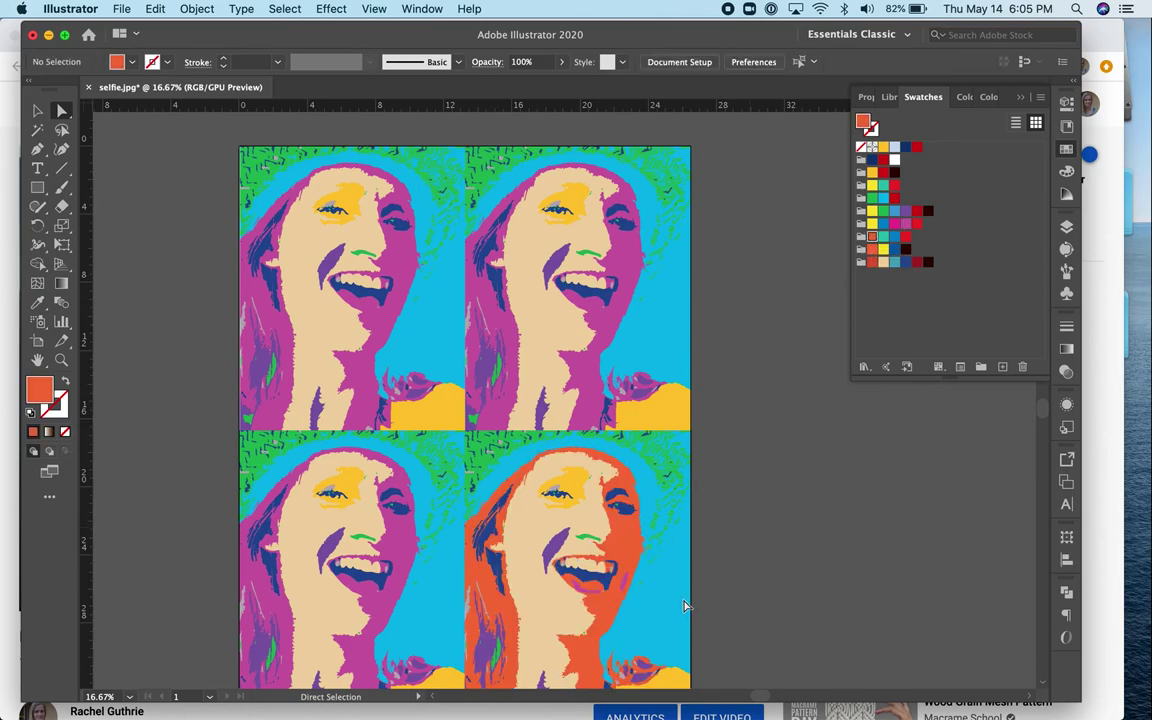
left_click(563, 545)
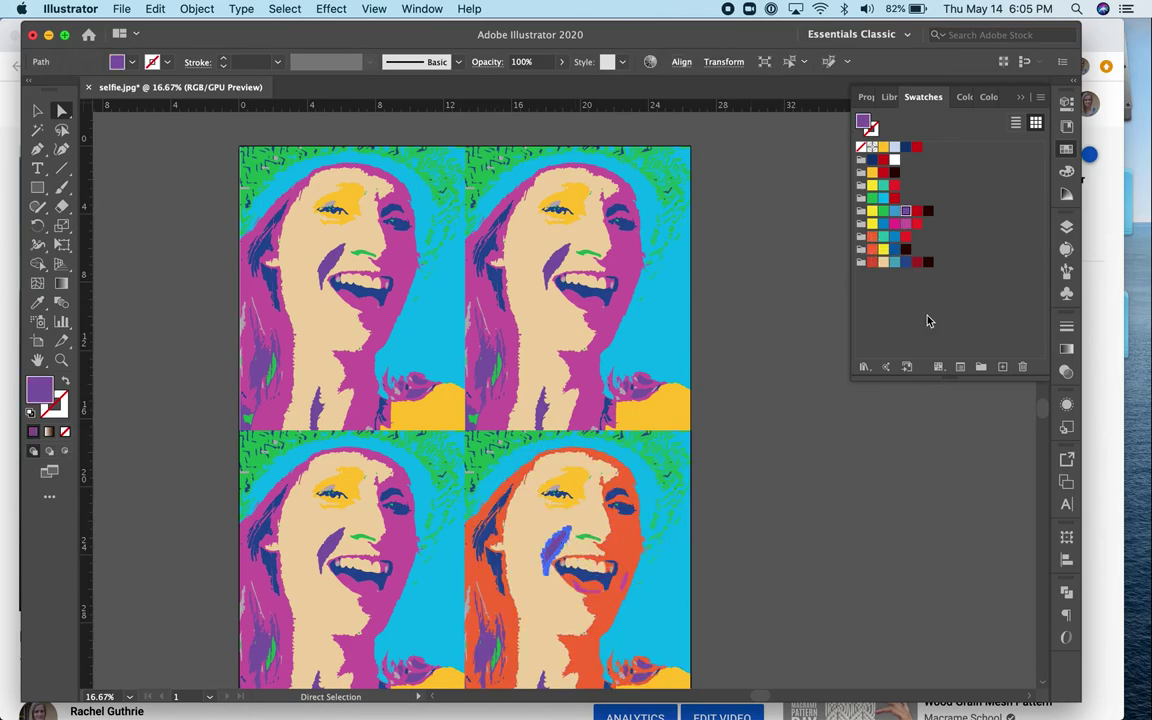
left_click(894, 223)
left_click(784, 592)
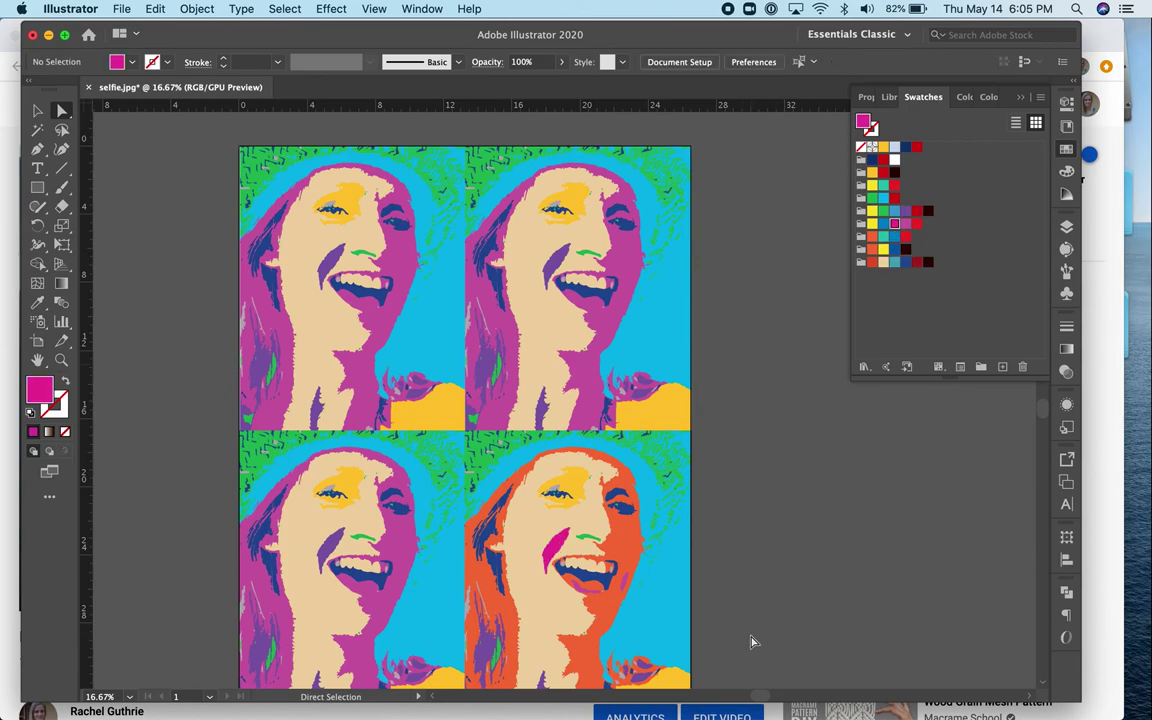
Recolor the bottom yellow accent pink and the cyan background teal.
scroll(751, 630, "down", 3)
left_click(668, 630)
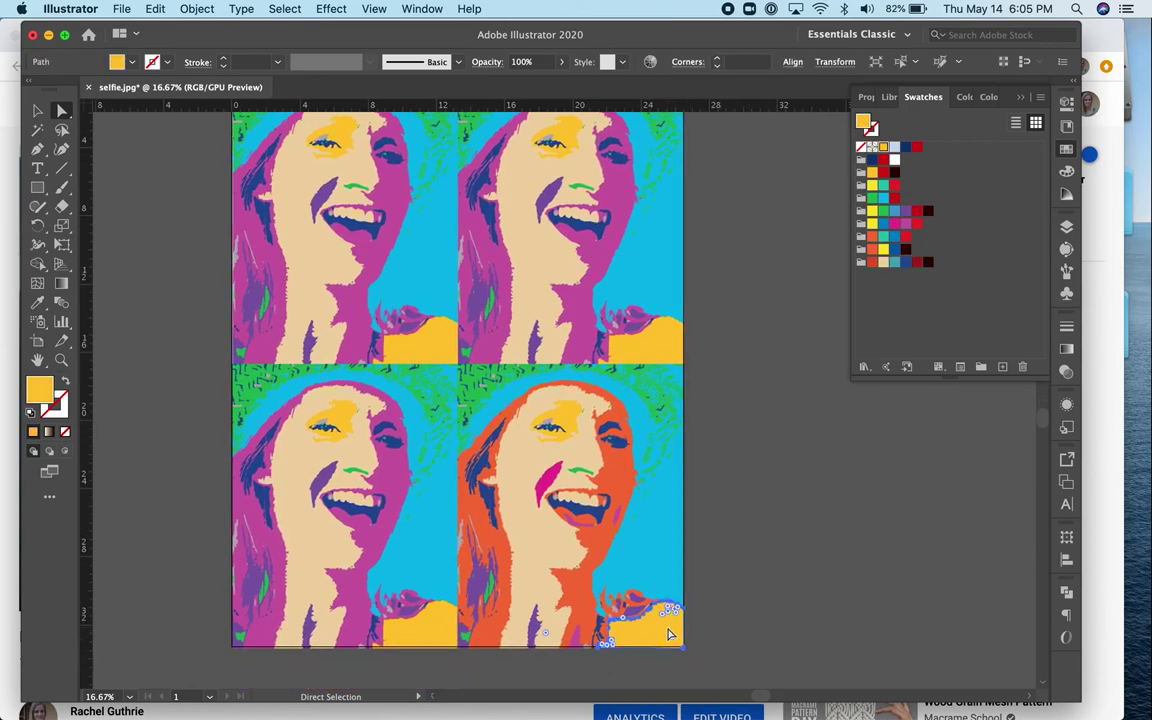
left_click(894, 223)
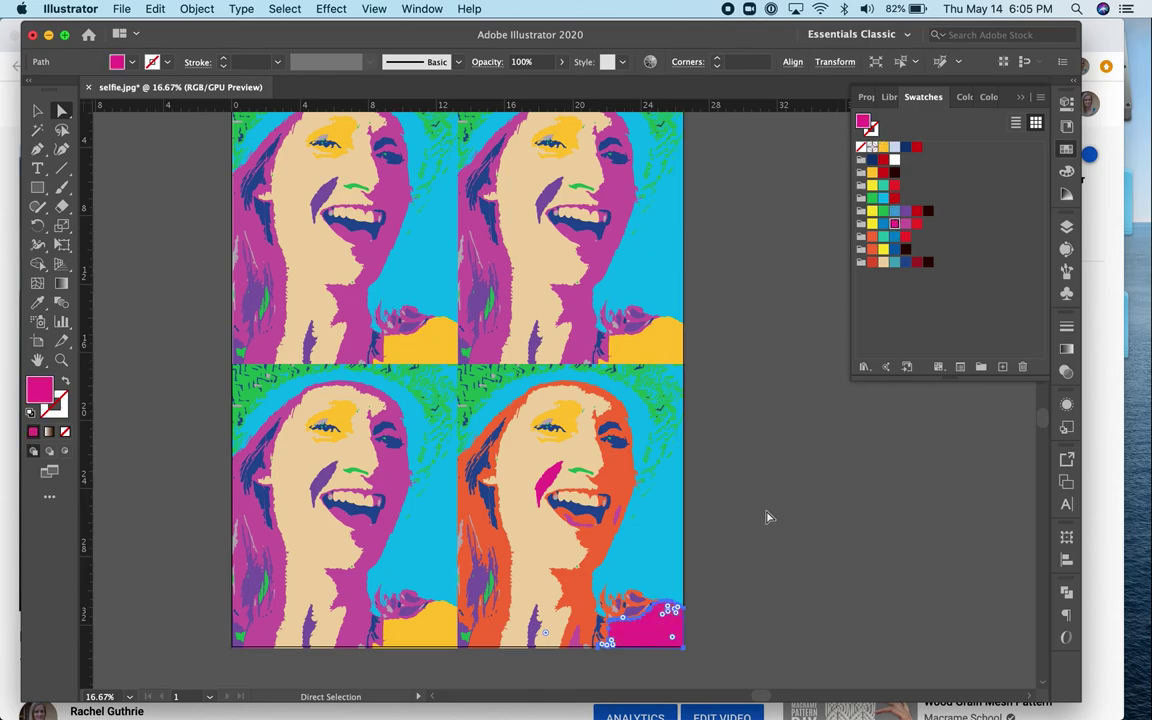
left_click(751, 522)
left_click(659, 540)
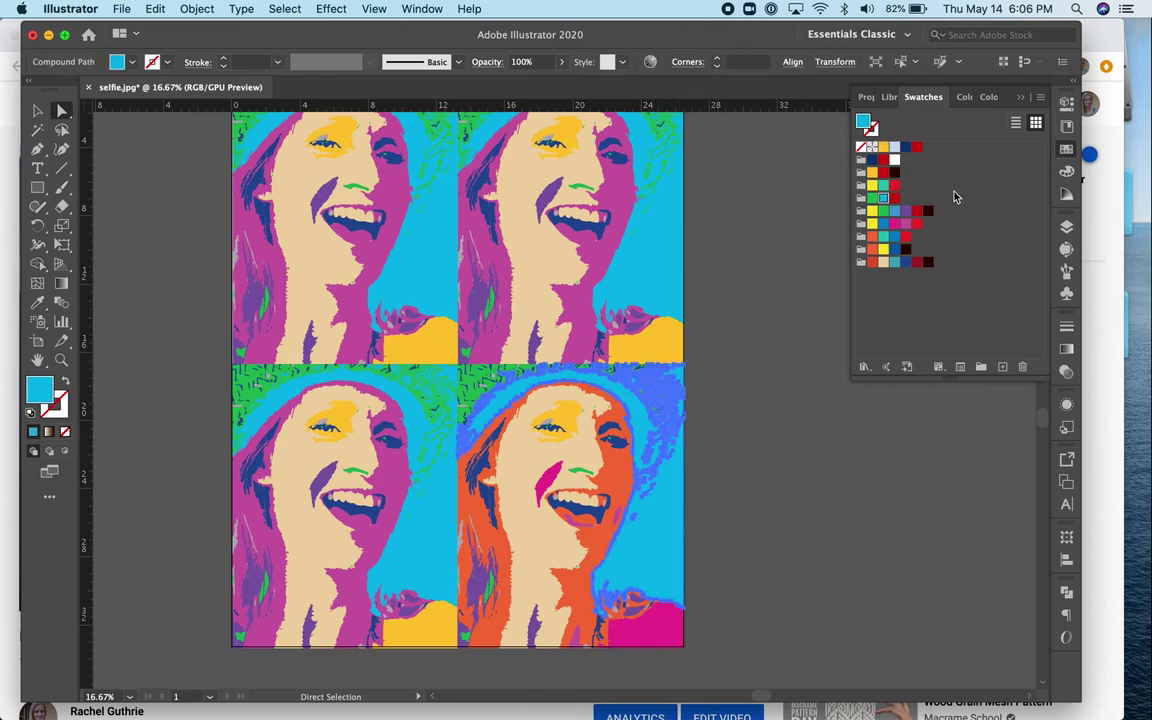
left_click(884, 188)
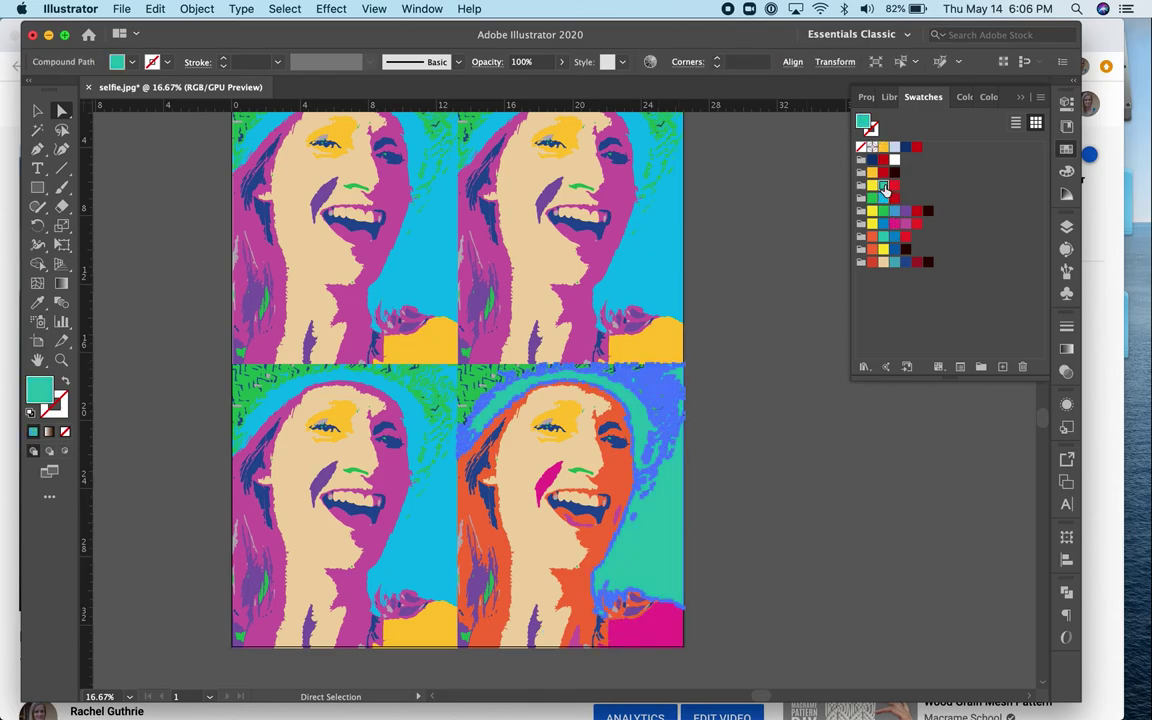
left_click(771, 476)
Change the cheek shape from pink to yellow.
scroll(771, 477, "up", 2)
scroll(771, 477, "up", 2)
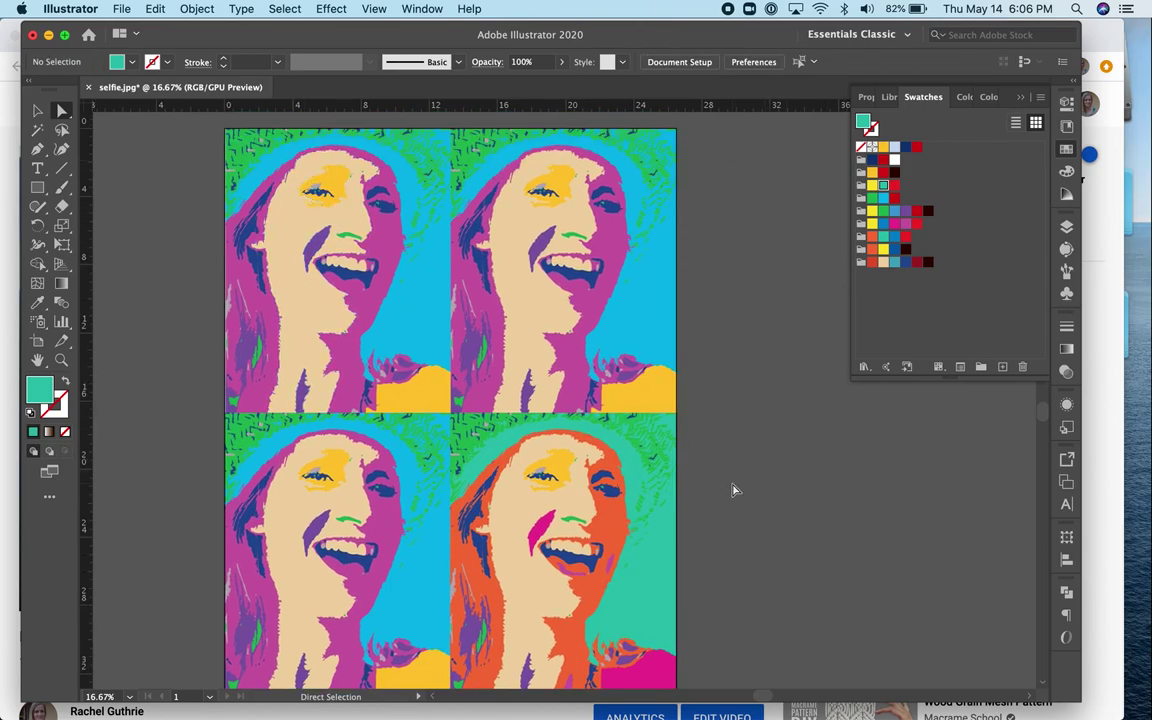
left_click(538, 528)
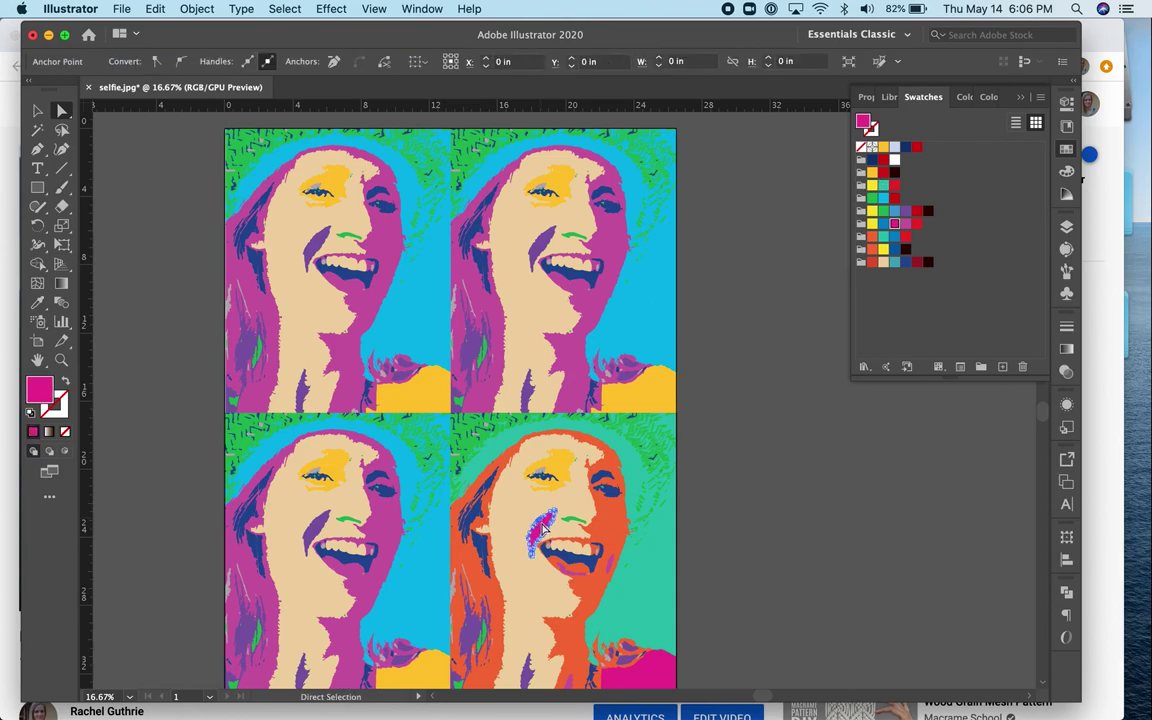
left_click(872, 172)
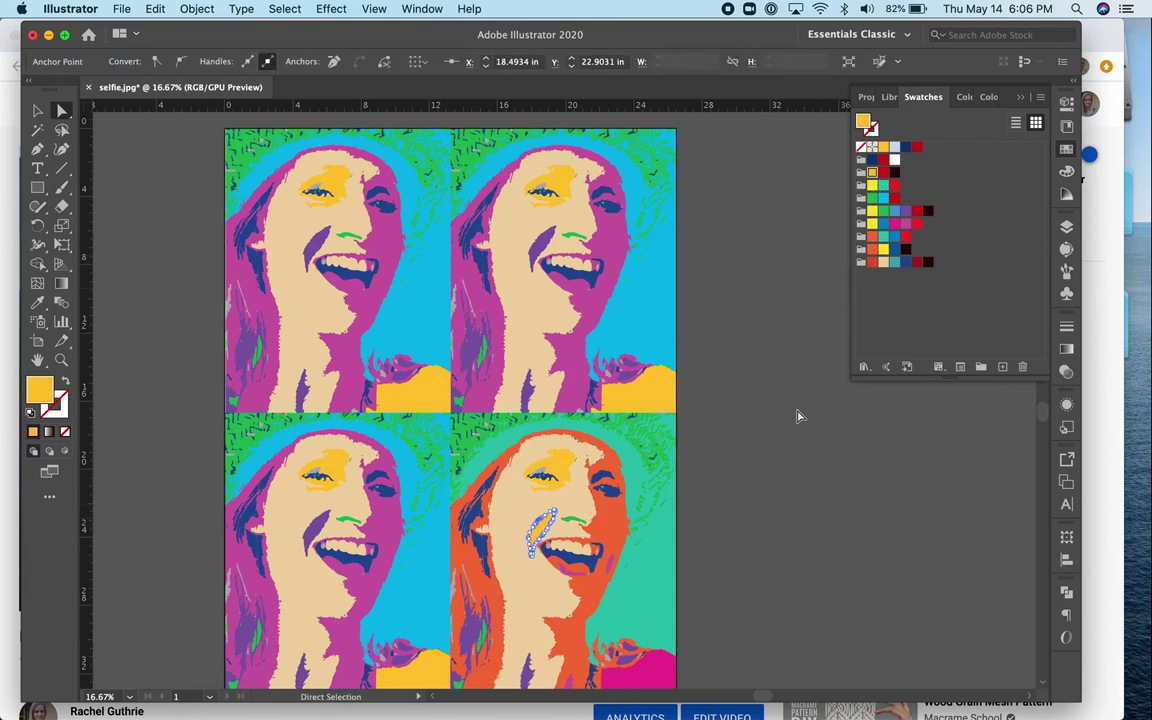
left_click(795, 468)
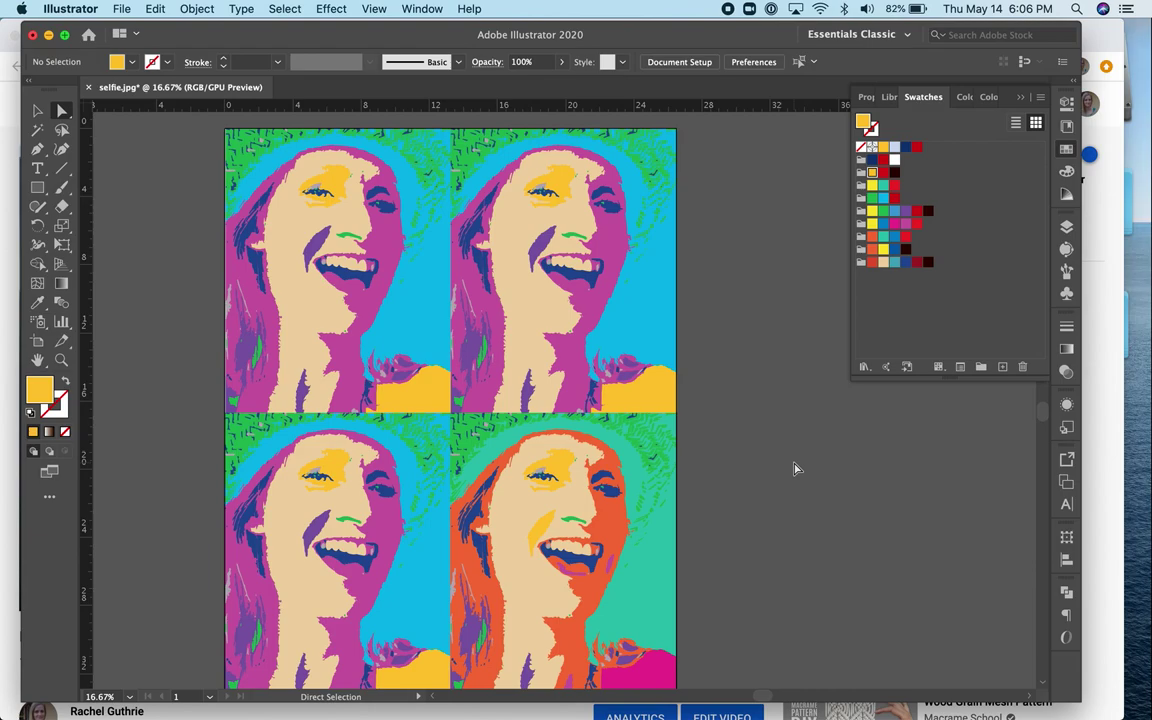
left_click(729, 9)
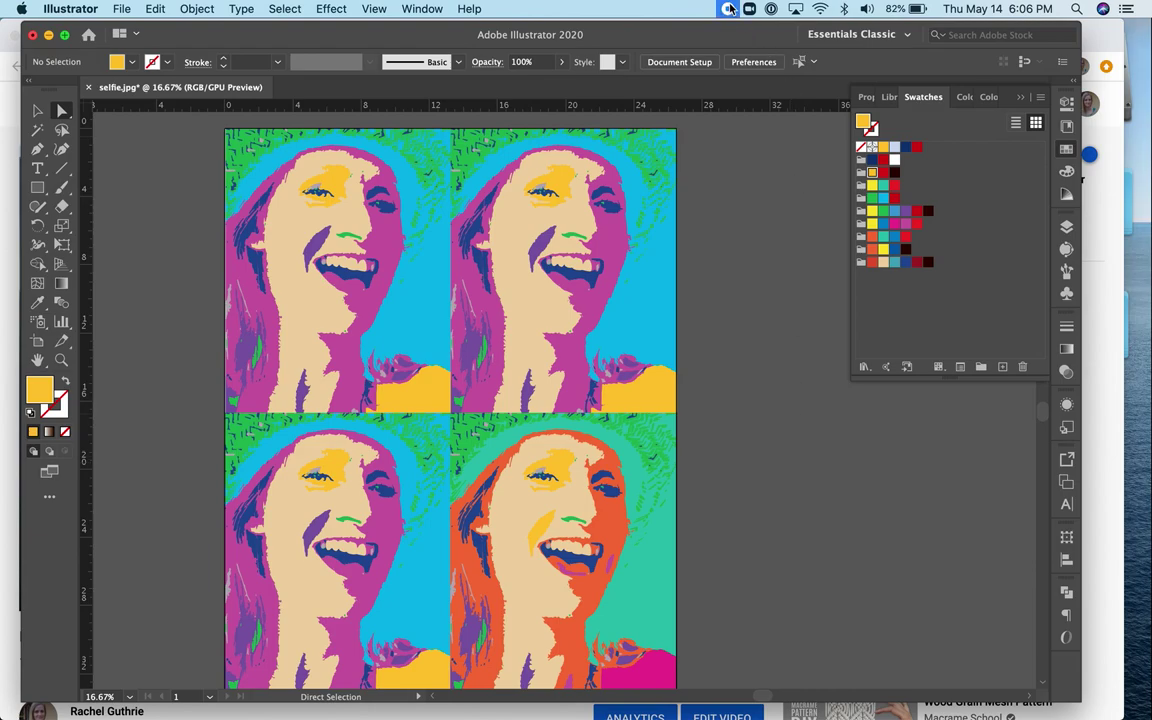